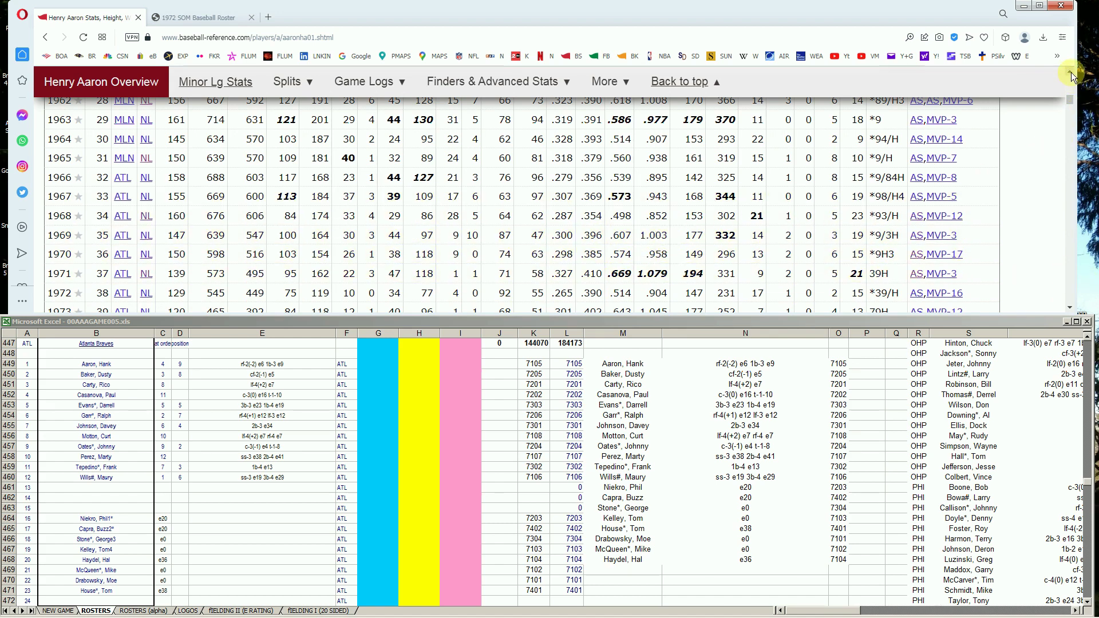
Review Henry Aaron's season-by-season batting table, then enter 10000 in the blue column G for Aaron in the Excel roster
scroll(1071, 72, "up", 3)
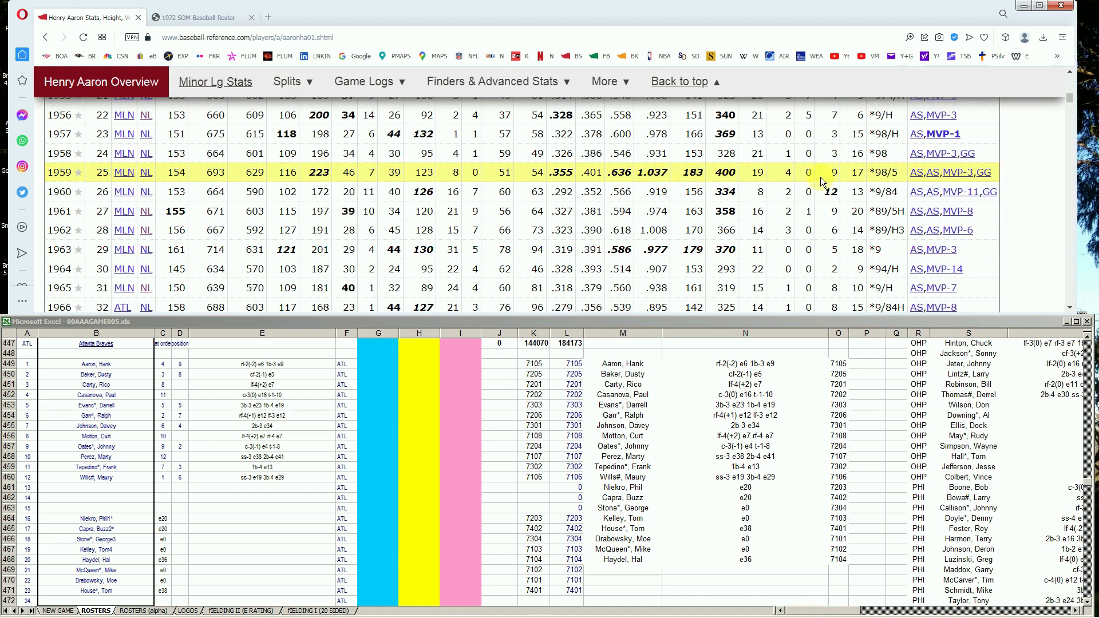
left_click(1070, 74)
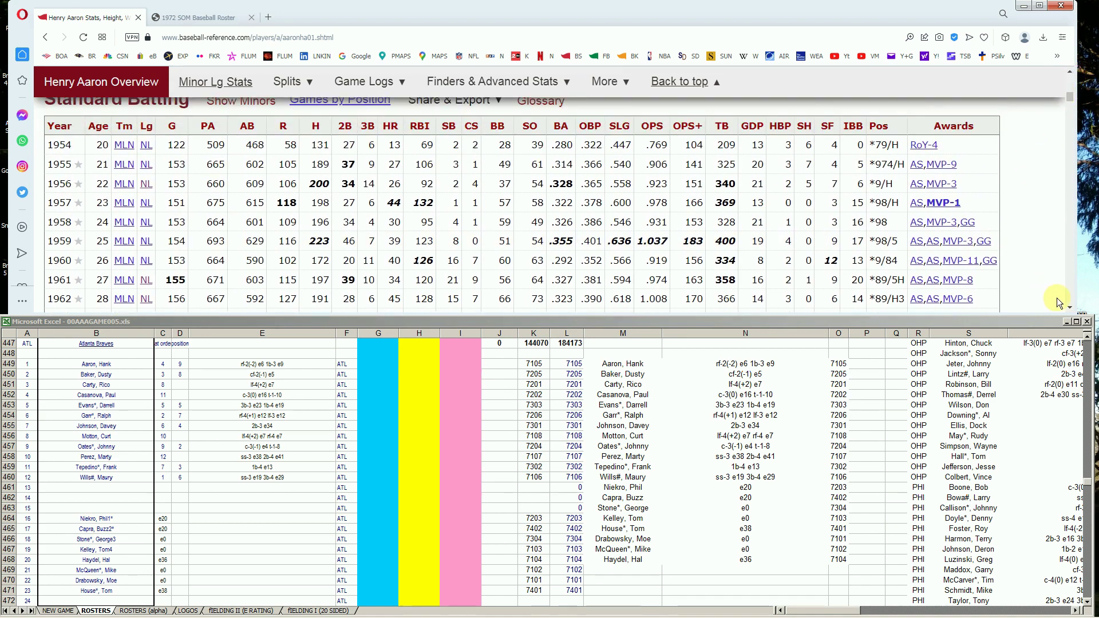
left_click(1070, 310)
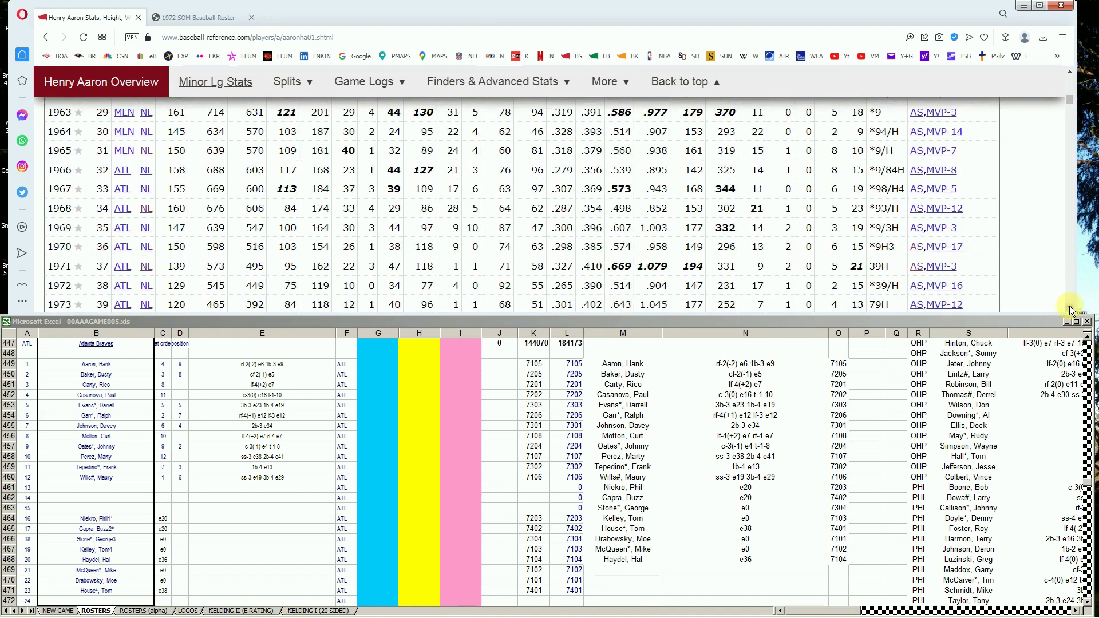
left_click(1071, 310)
left_click(1070, 310)
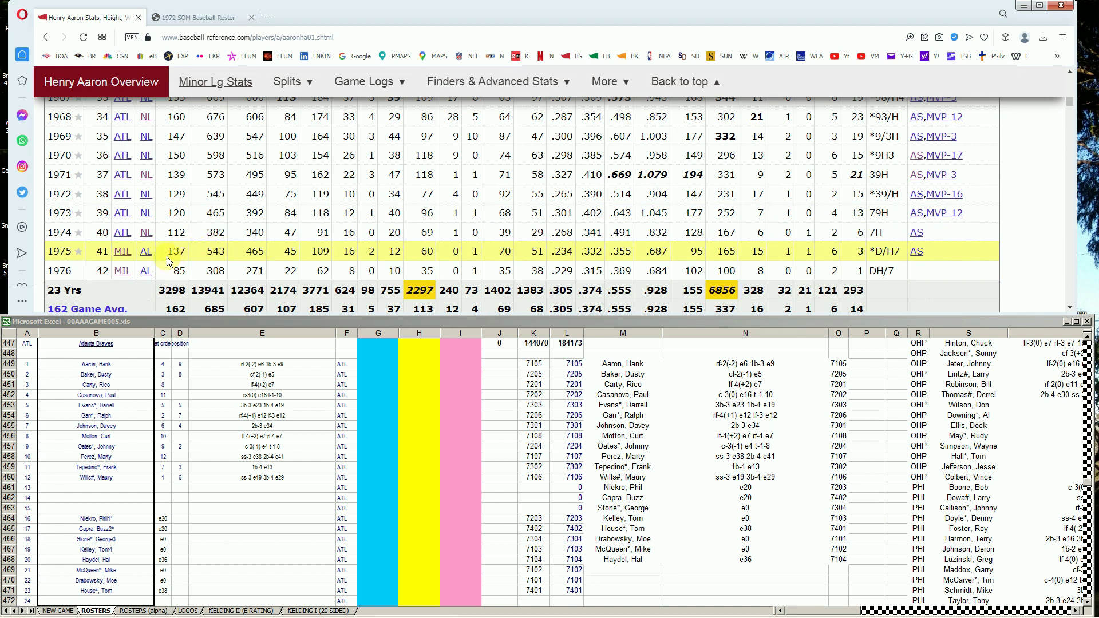
left_click(392, 432)
left_click(366, 364)
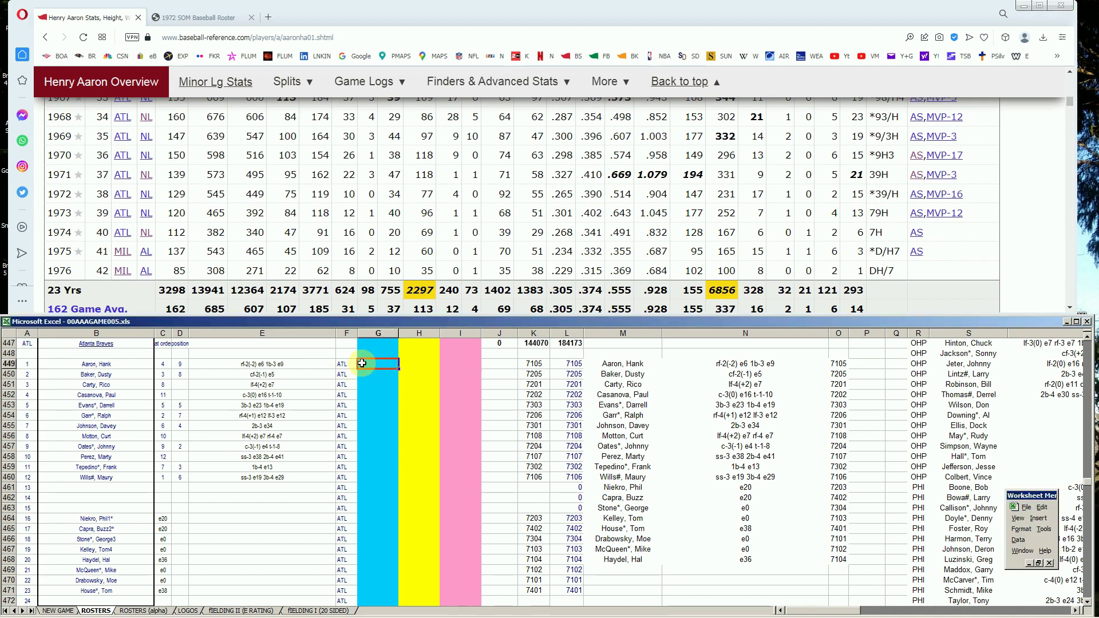
type("10000")
Search Baseball-Reference for "motton", open Curt Motton's page and examine his Standard Batting seasons and teams around 1972
left_click_drag(1069, 101, 1070, 78)
left_click(851, 115)
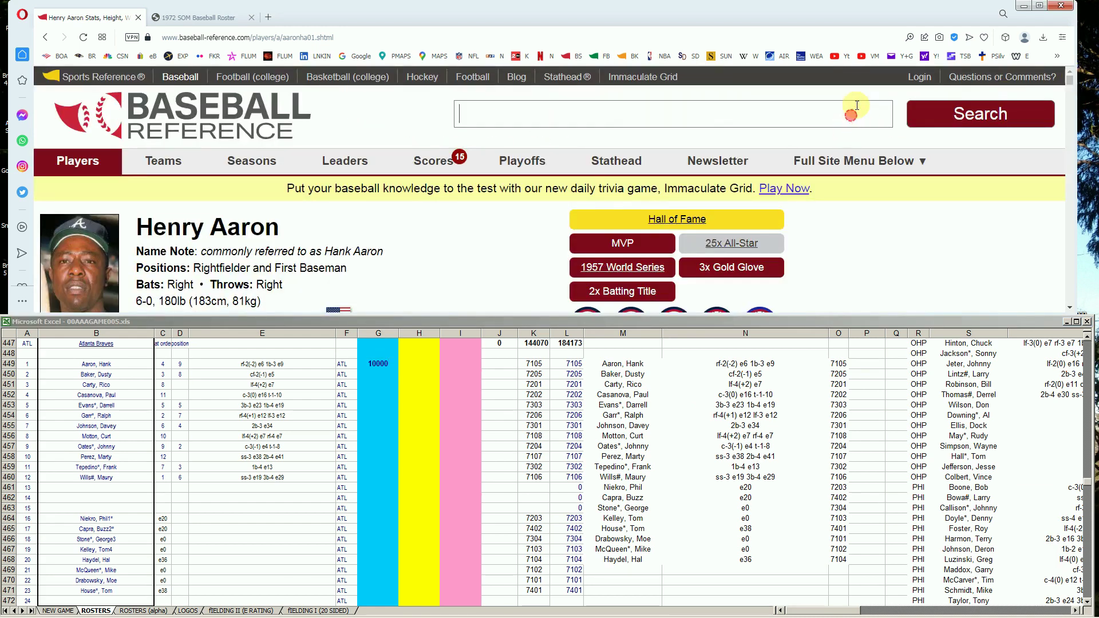
type("motton")
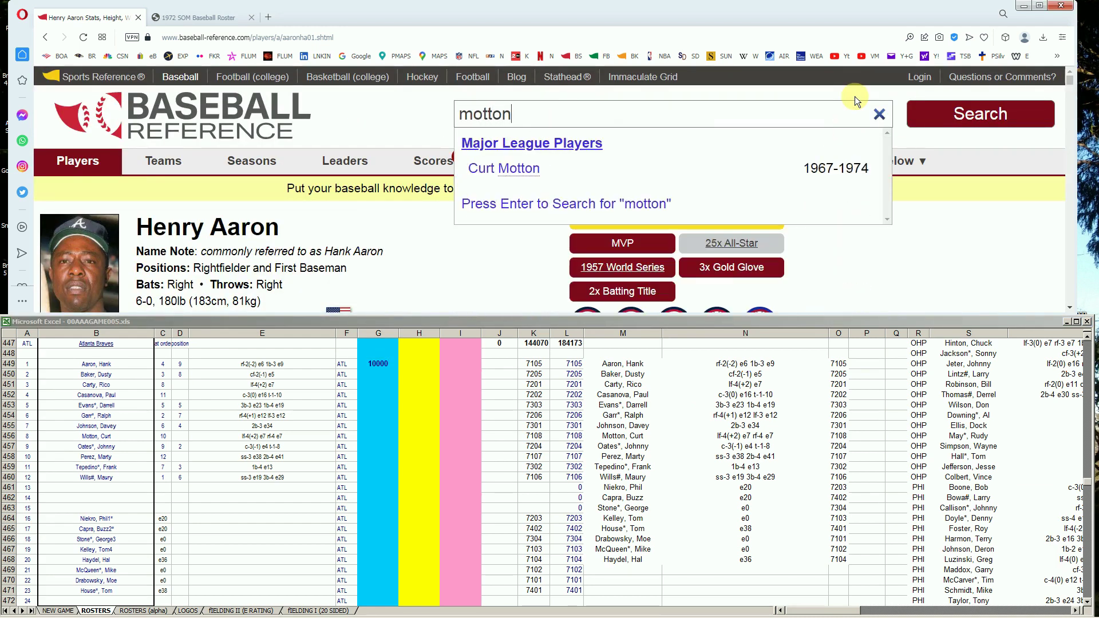
left_click(519, 168)
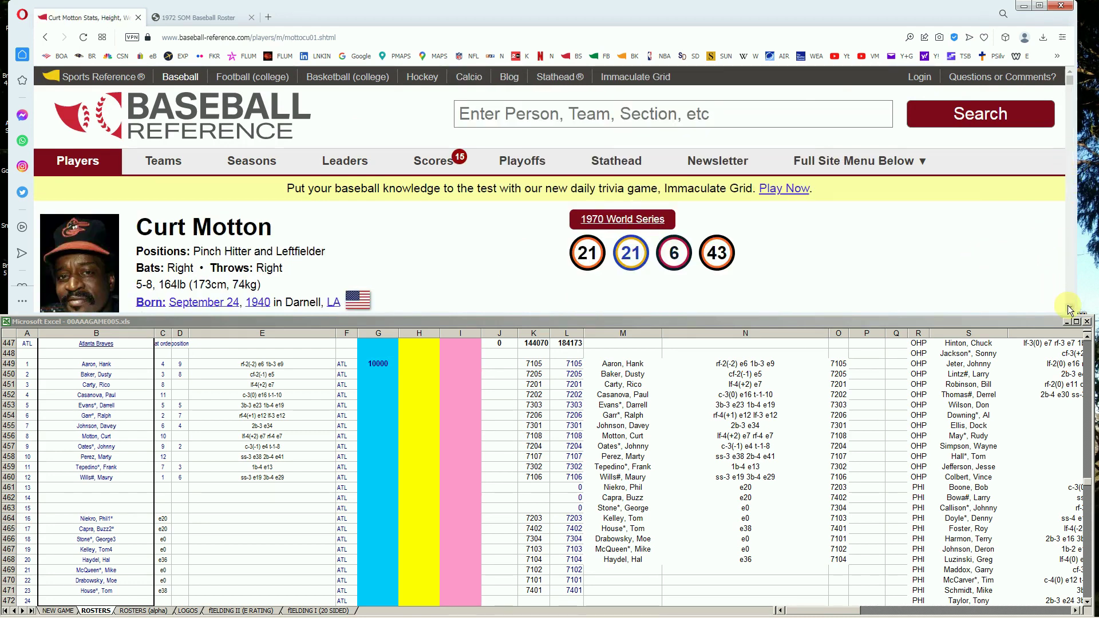
scroll(1070, 309, "down", 7)
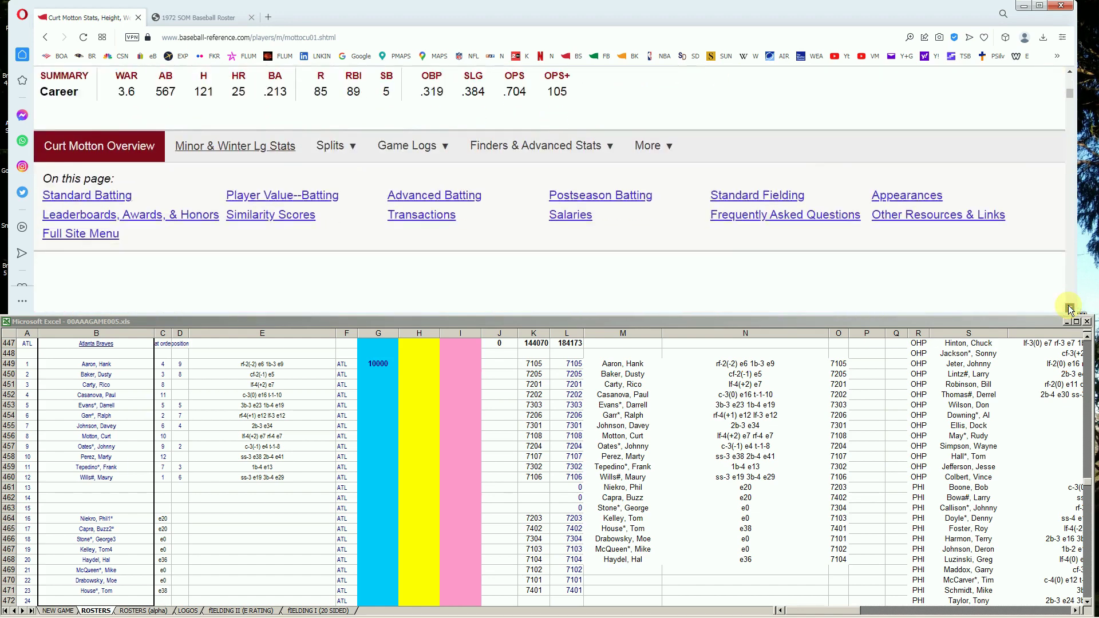
scroll(1069, 310, "down", 5)
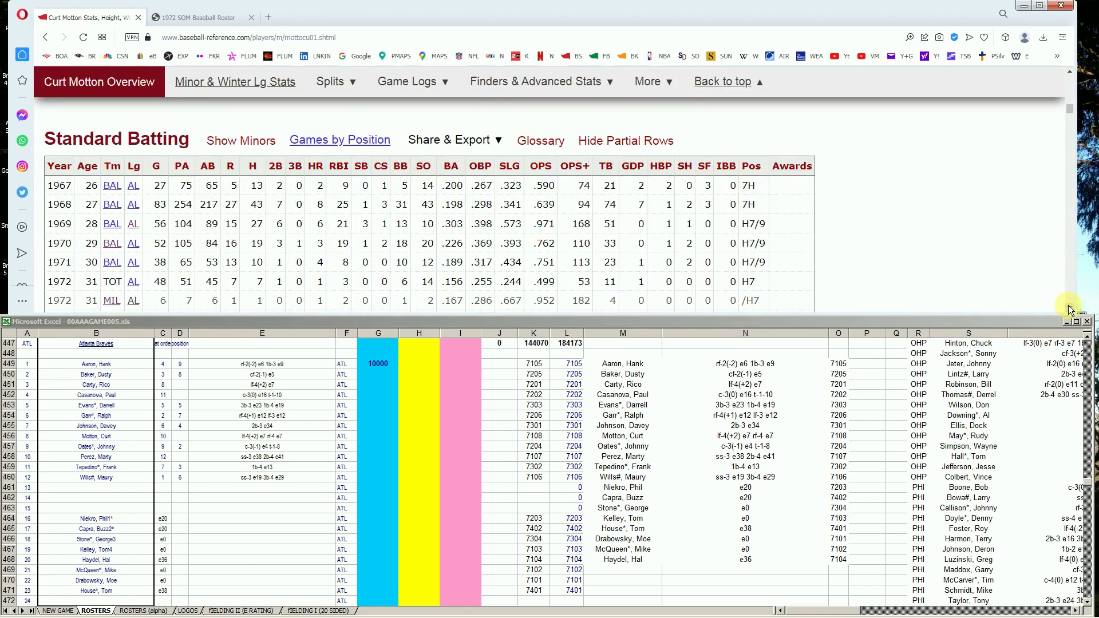
left_click(315, 243)
scroll(1071, 312, "down", 3)
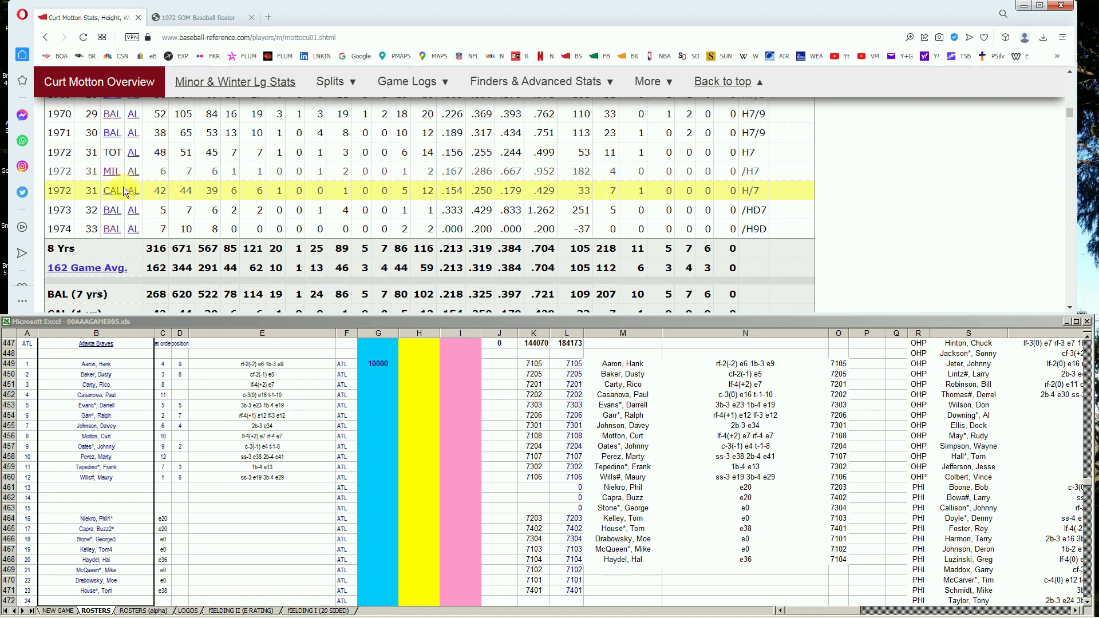
Check the 1972 SOM Baseball Roster PDF for Motton in the American League additional players list
left_click(200, 18)
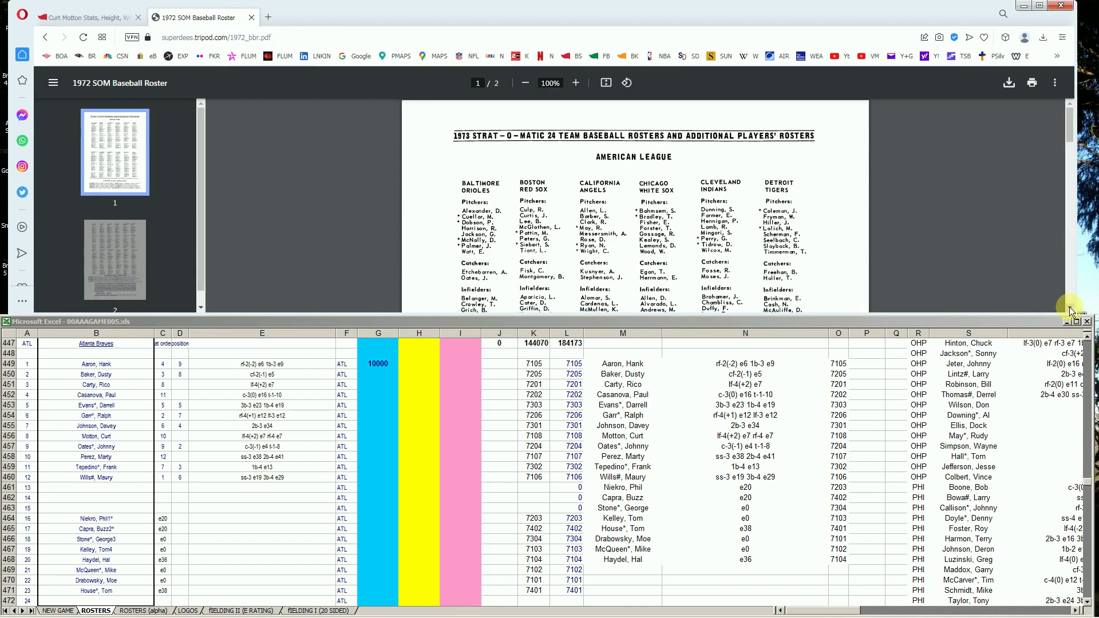
scroll(978, 279, "down", 3)
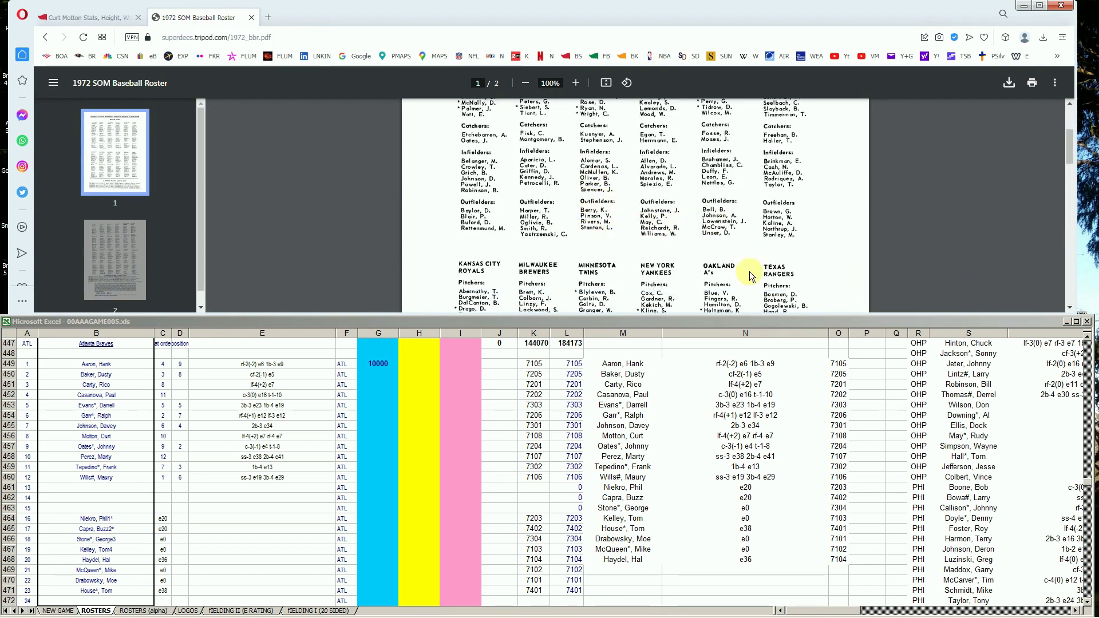
left_click(1071, 309)
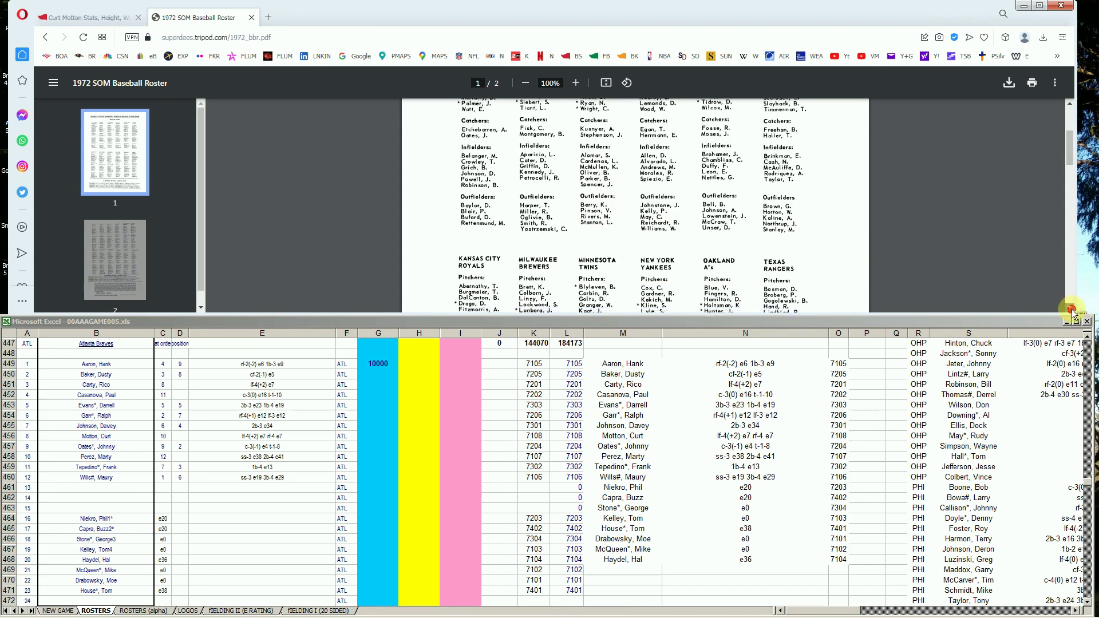
scroll(1070, 309, "down", 3)
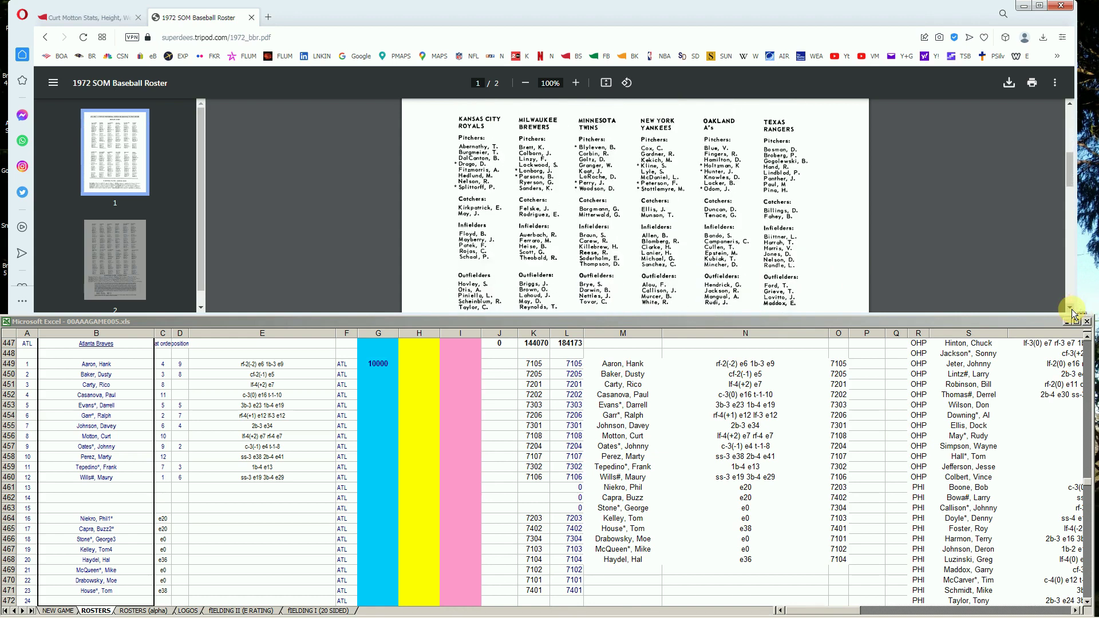
scroll(648, 192, "down", 4)
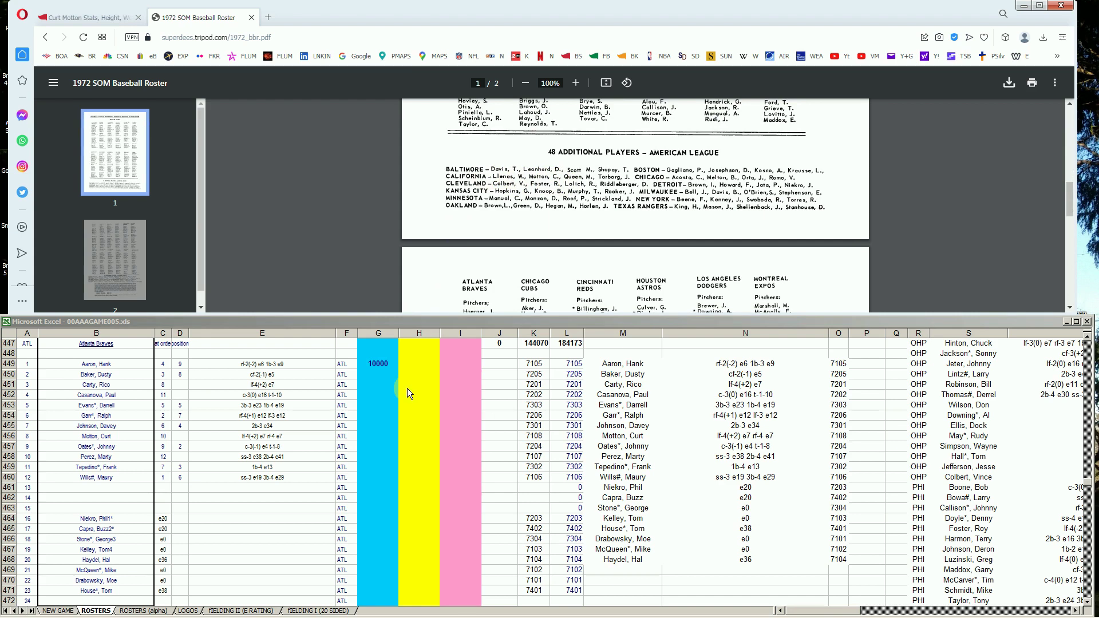
Enter 100 in the yellow column H for Motton in the Atlanta Braves roster of the Excel sheet
left_click(381, 376)
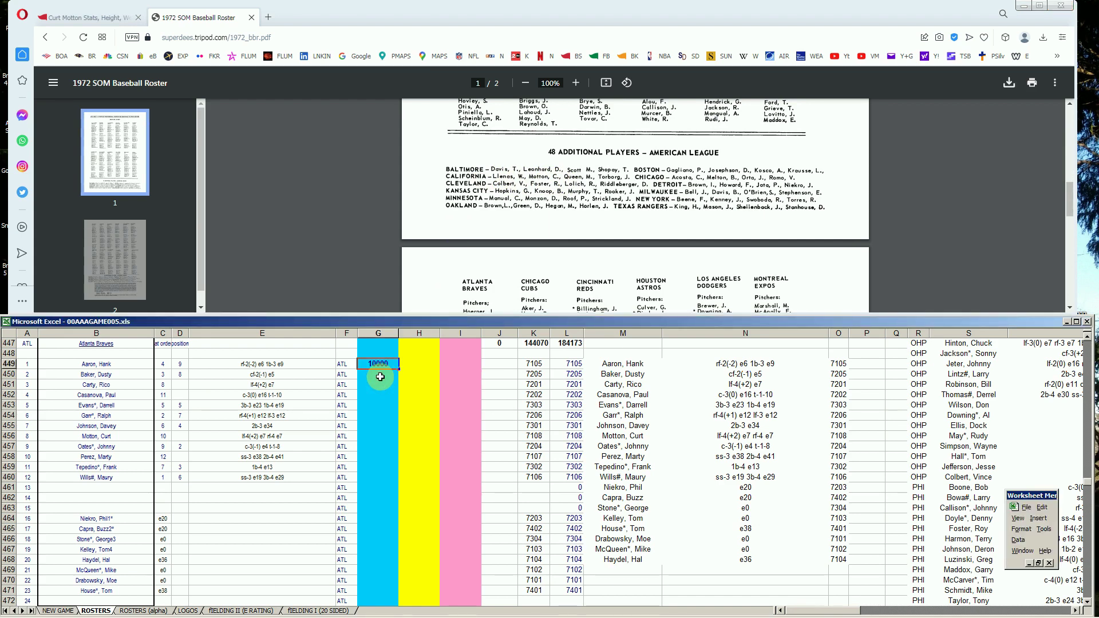
key("Return")
key("Down")
key("Down")
key("Down")
key("Down")
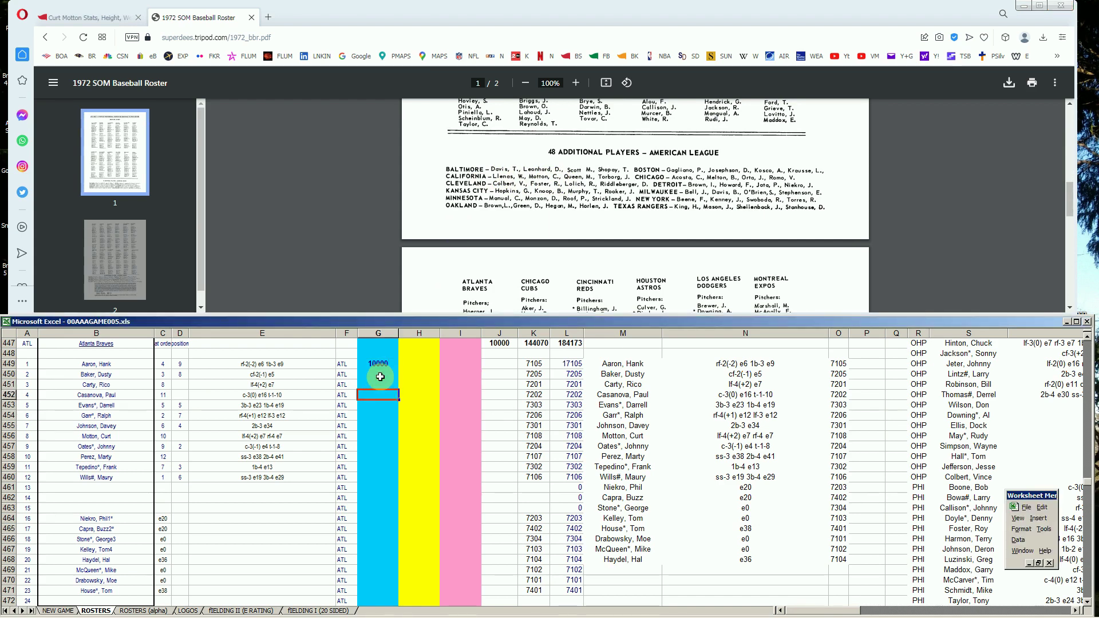
key("Down")
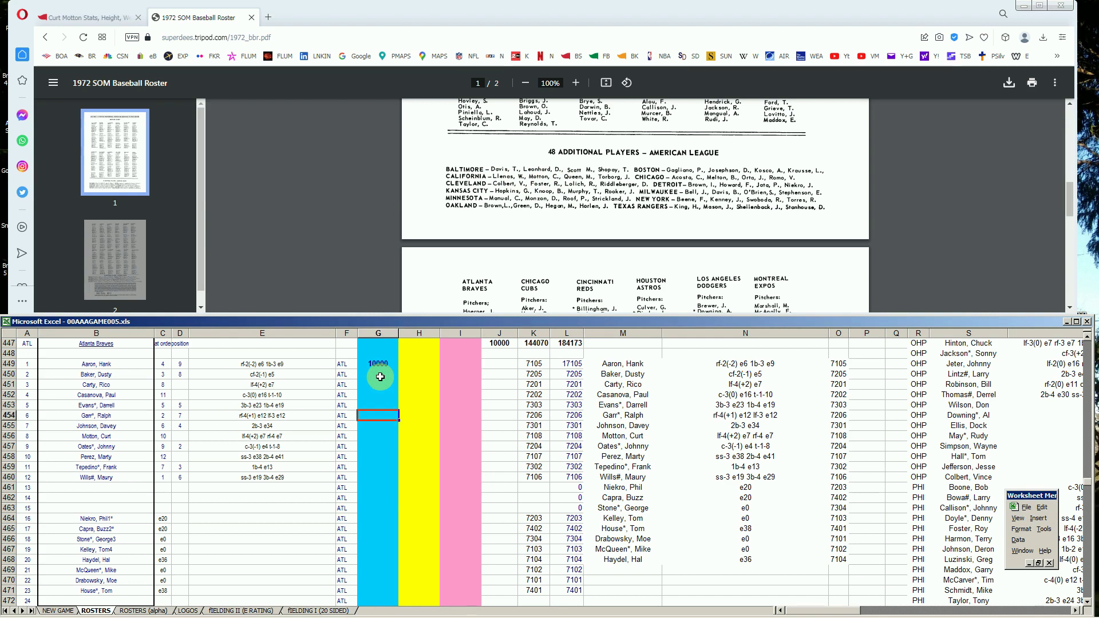
key("Down")
key("Right")
type("100")
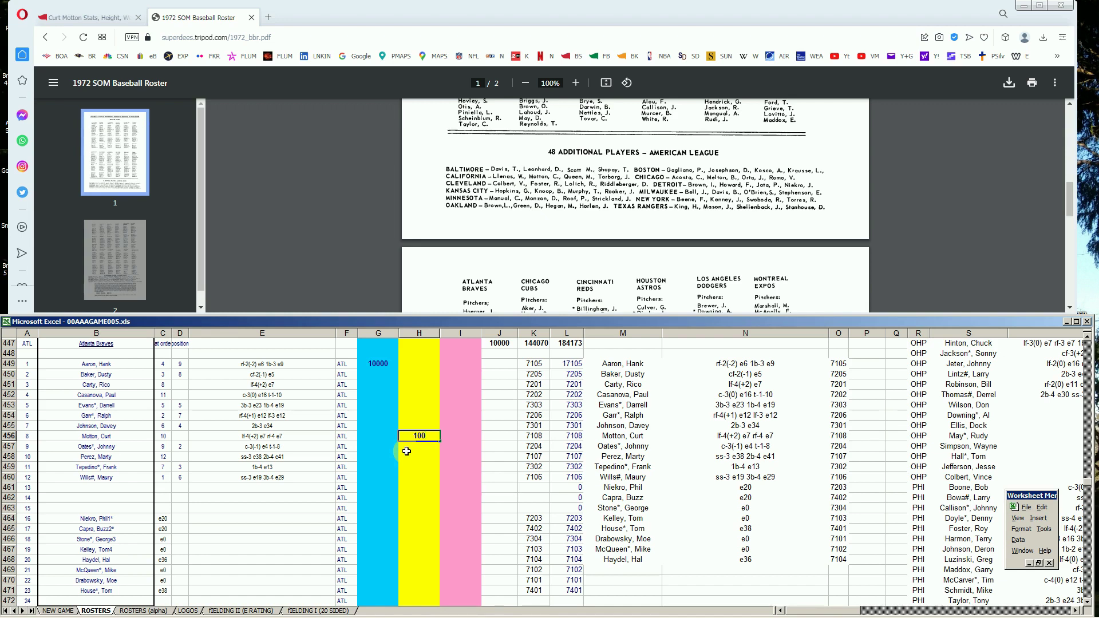
Search Baseball-Reference for "marty p", open Marty Perez's page and examine his Standard Batting seasons and teams
left_click(102, 18)
left_click_drag(1073, 113, 1083, 76)
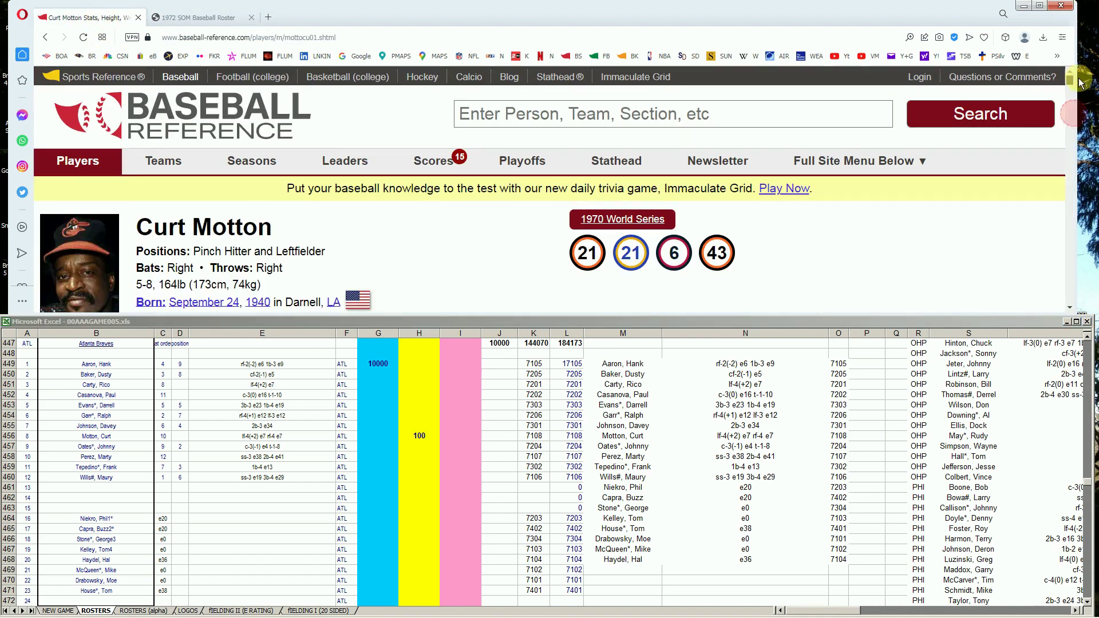
left_click(811, 120)
type("mart")
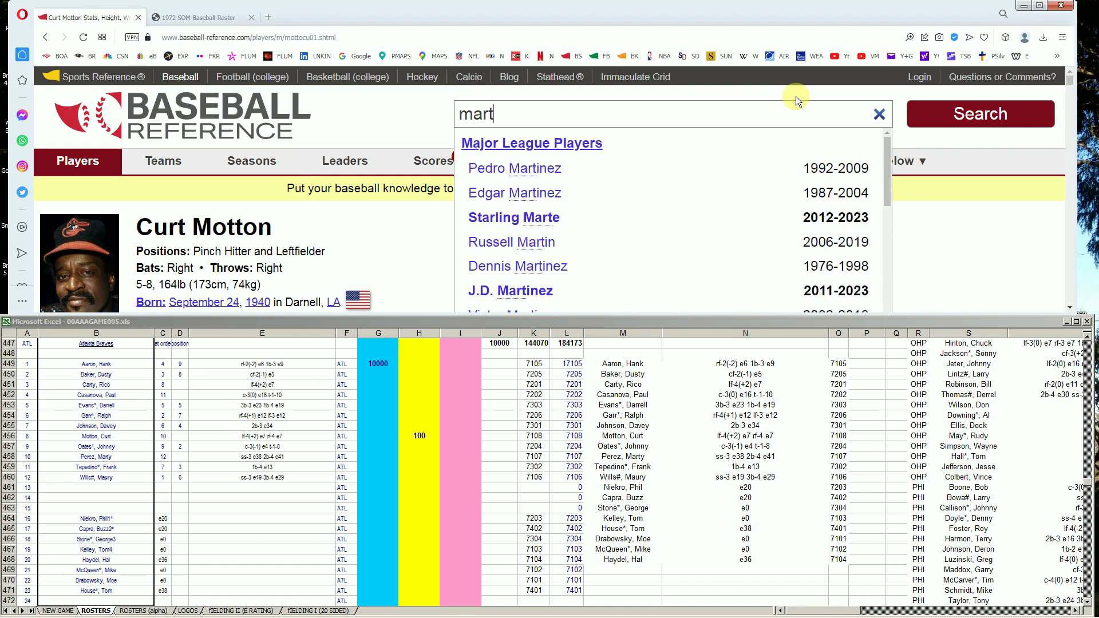
type("y p")
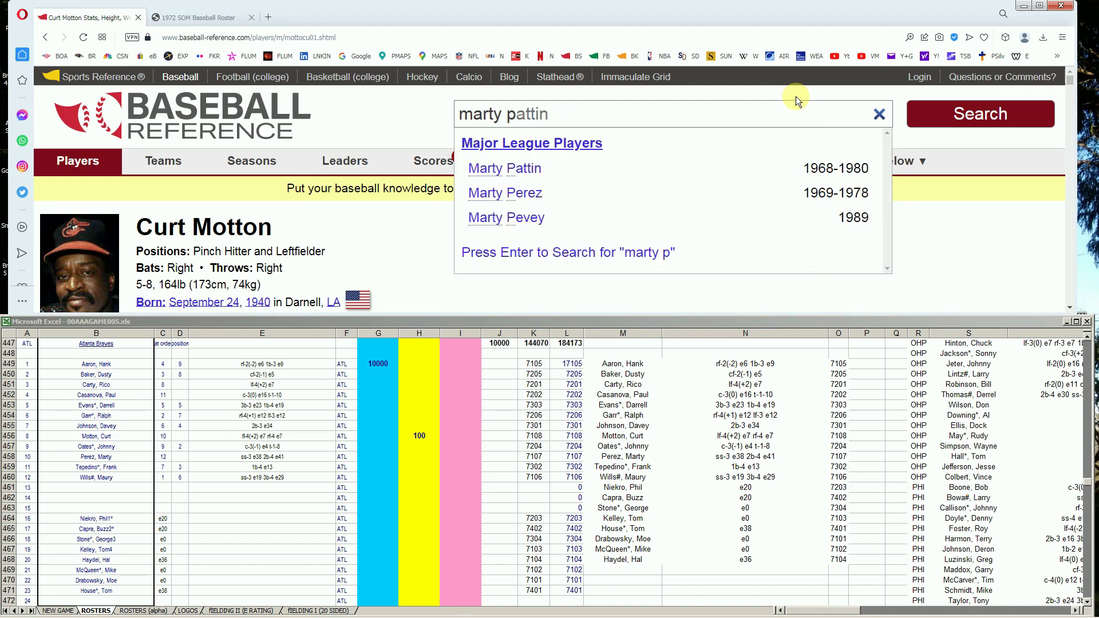
left_click(522, 193)
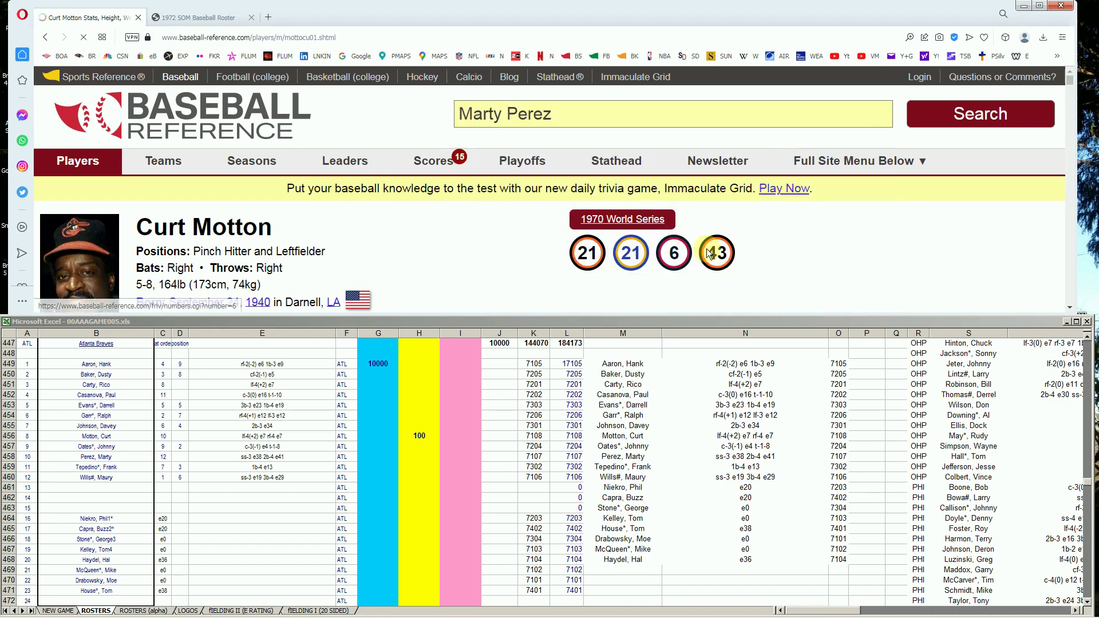
scroll(747, 252, "down", 2)
scroll(746, 251, "down", 5)
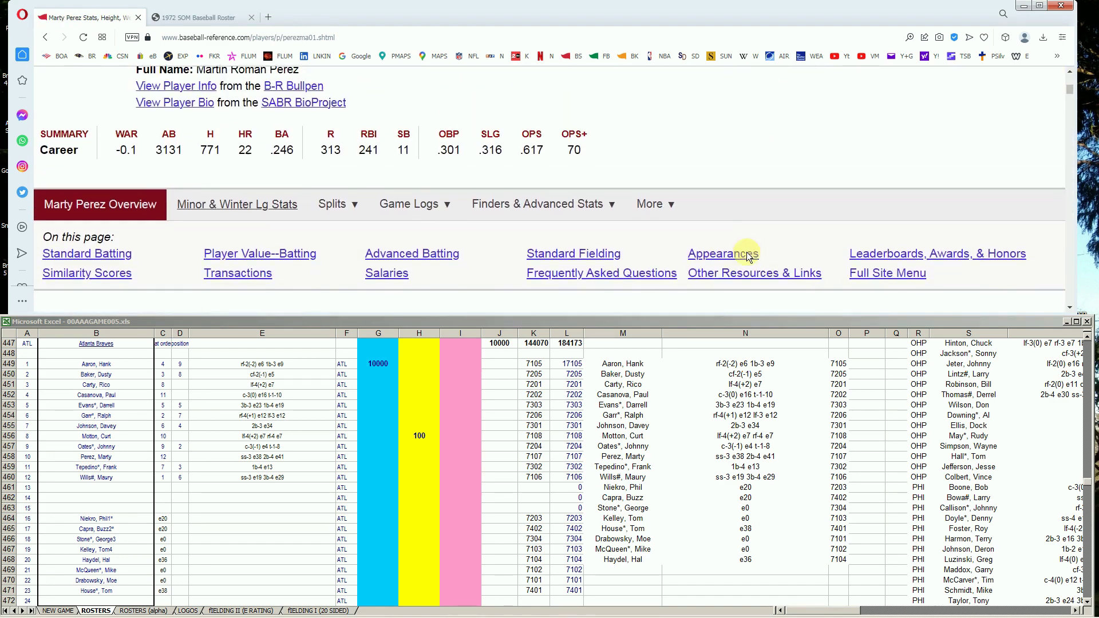
scroll(746, 252, "down", 4)
scroll(746, 252, "down", 3)
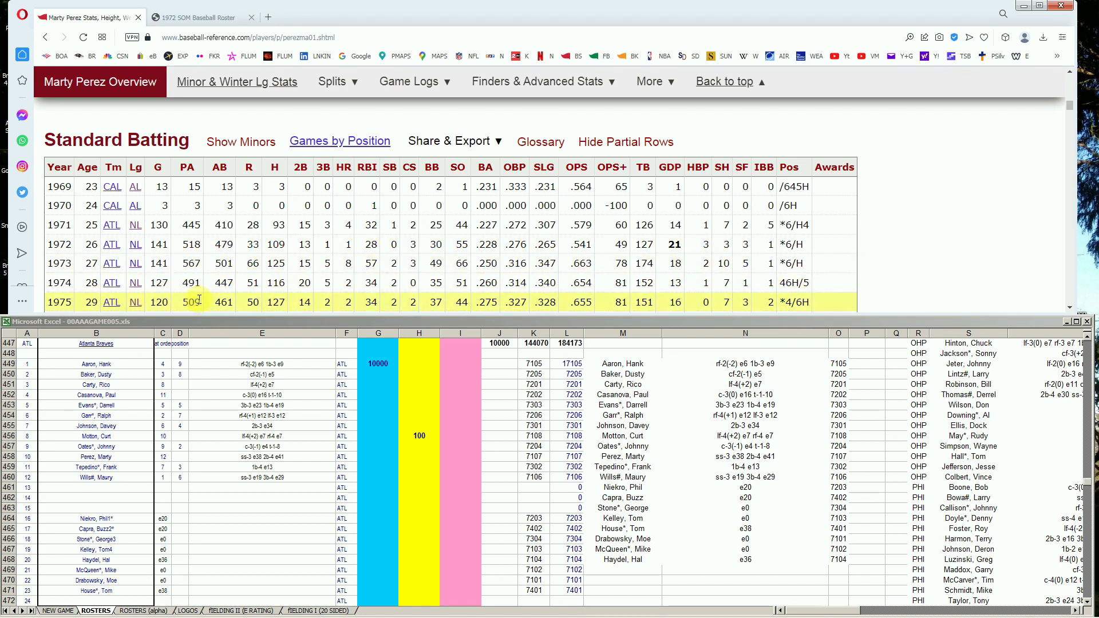
Enter 10000 in the blue column G for Perez in the Excel roster
left_click(397, 469)
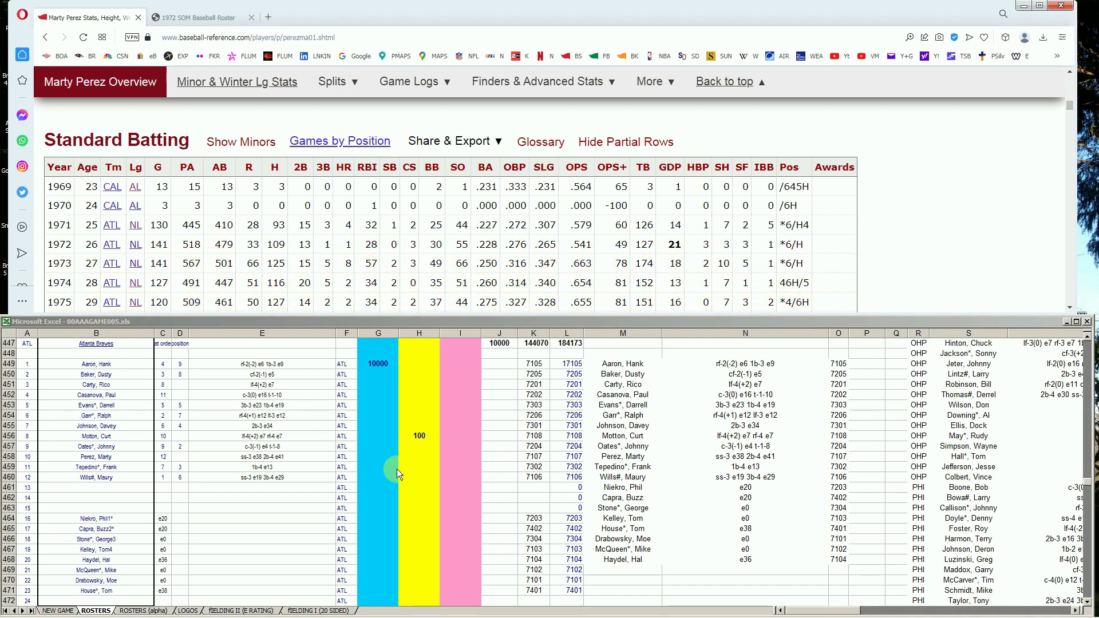
left_click(370, 448)
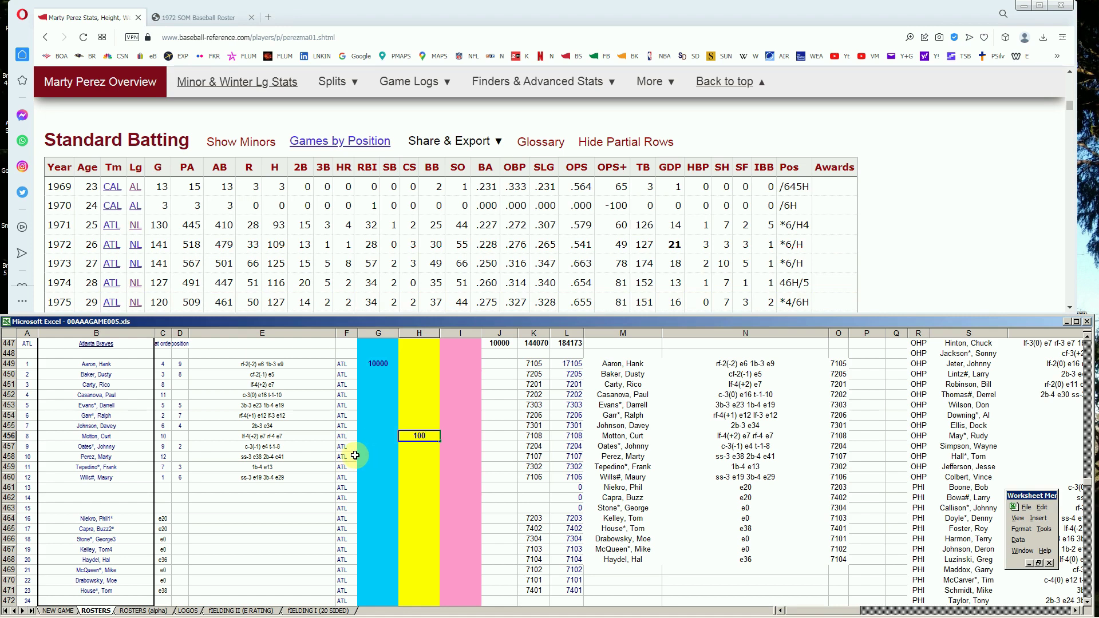
left_click(361, 456)
type("10000")
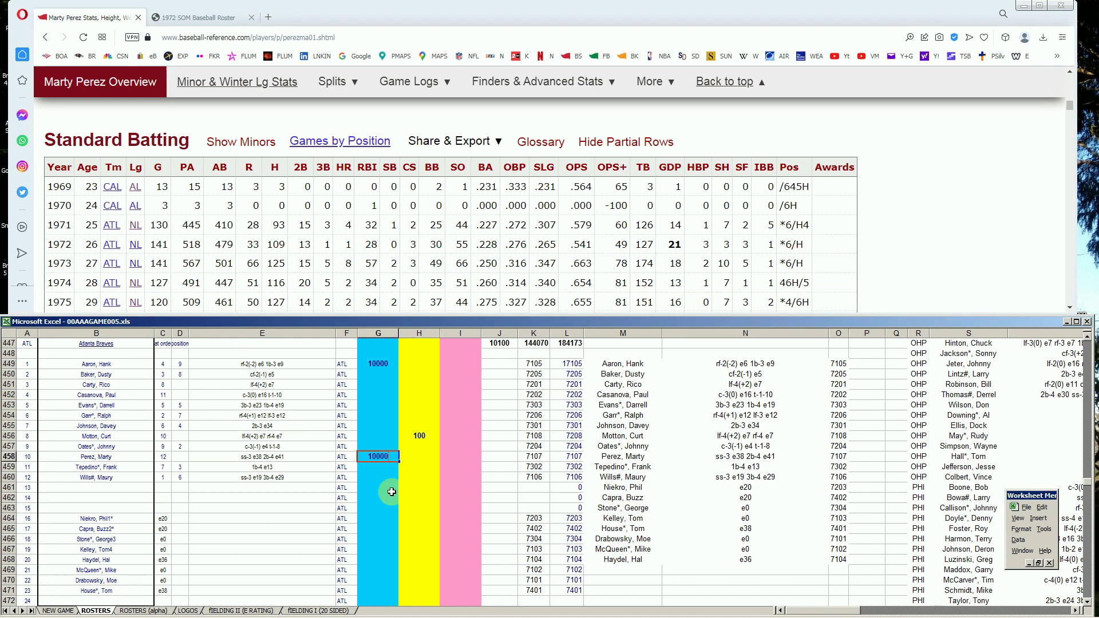
key("Return")
key("Up")
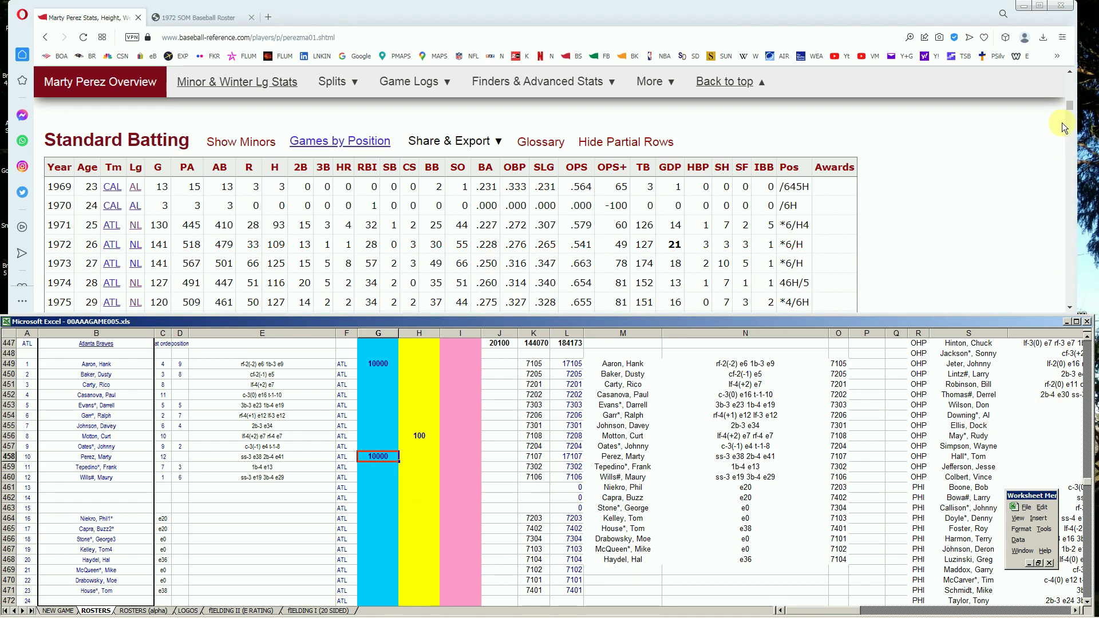
Search Baseball-Reference for "maury", open Maury Wills's player page and examine his Standard Batting seasons and teams through 1972
left_click_drag(1072, 108, 1070, 79)
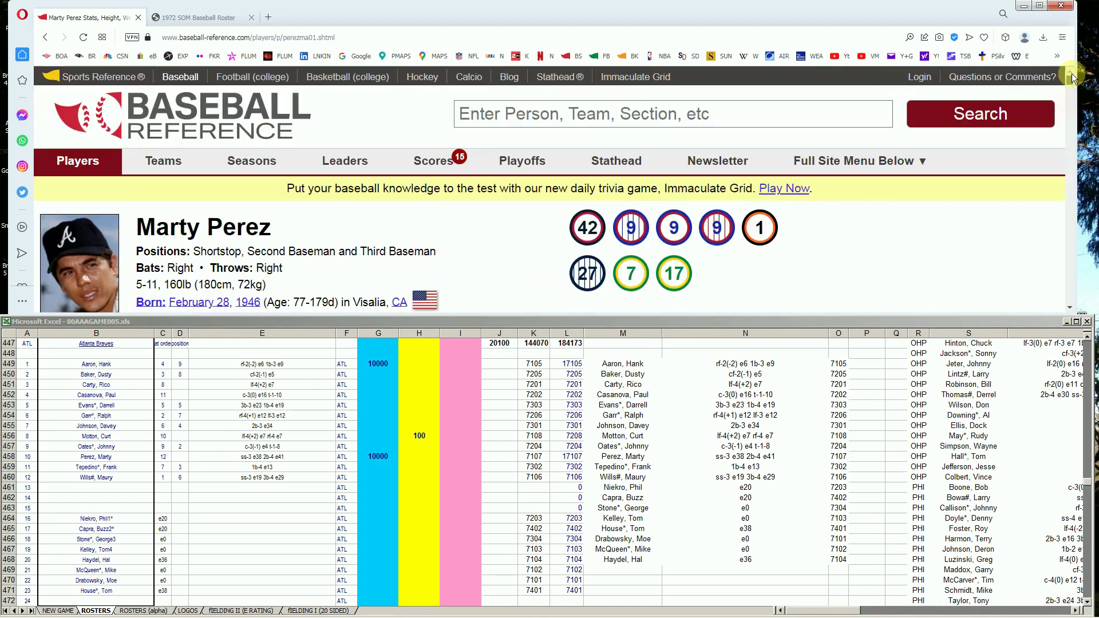
left_click(848, 108)
type("maury")
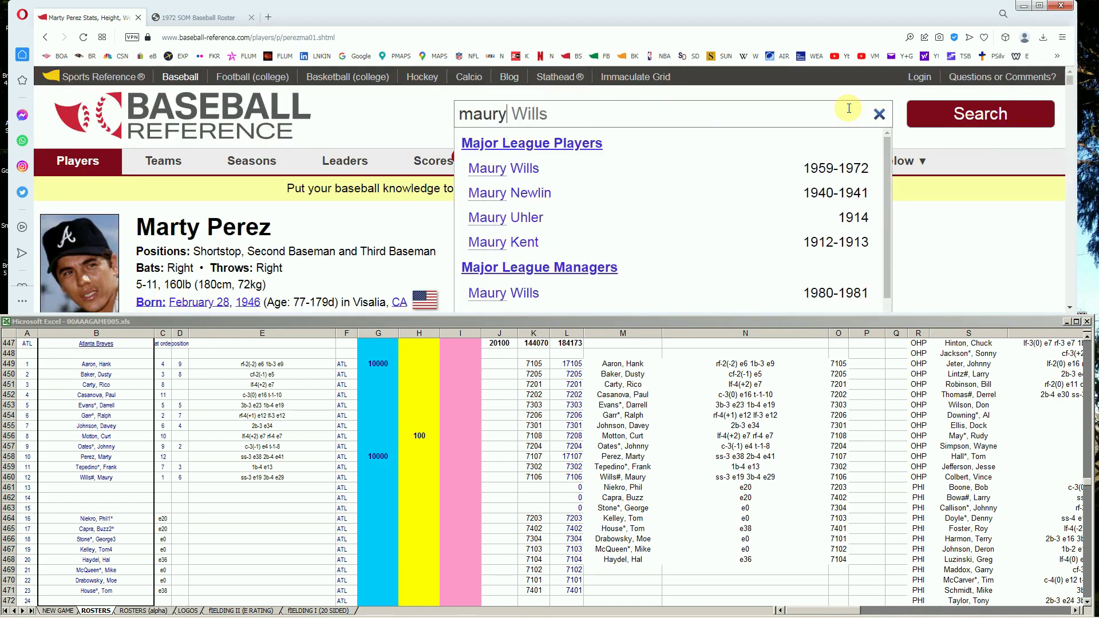
left_click(534, 168)
scroll(802, 211, "down", 3)
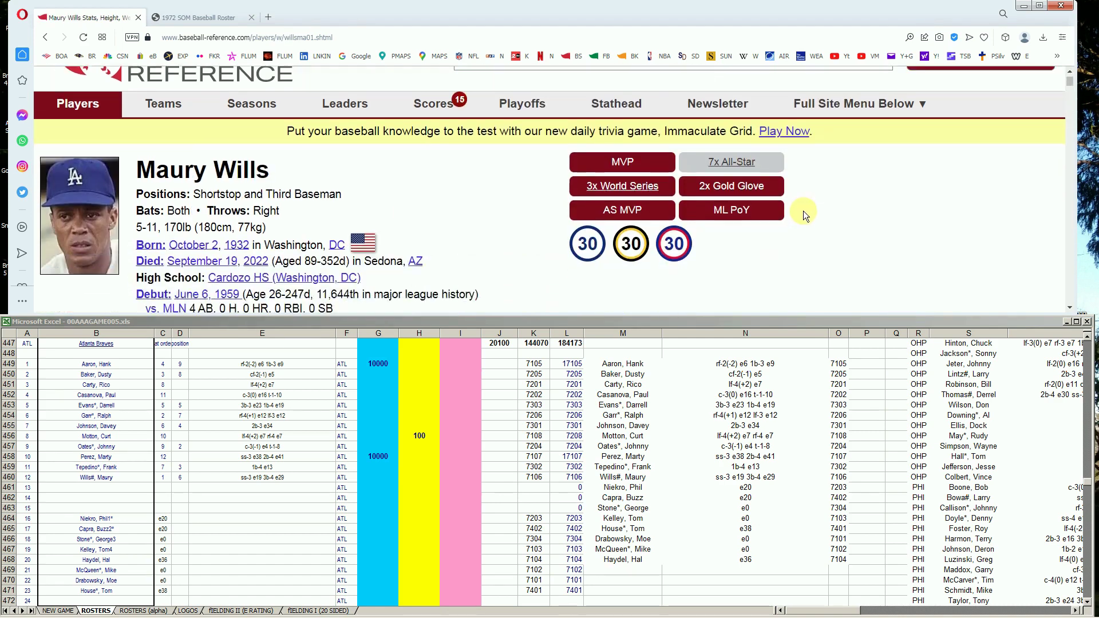
scroll(840, 203, "down", 5)
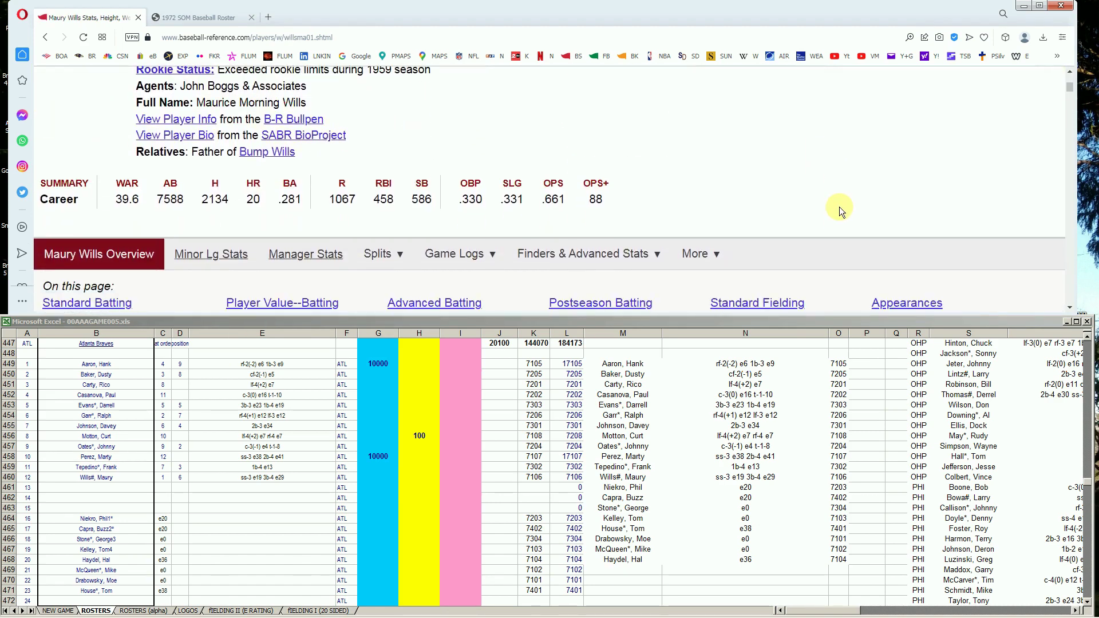
scroll(839, 207, "down", 4)
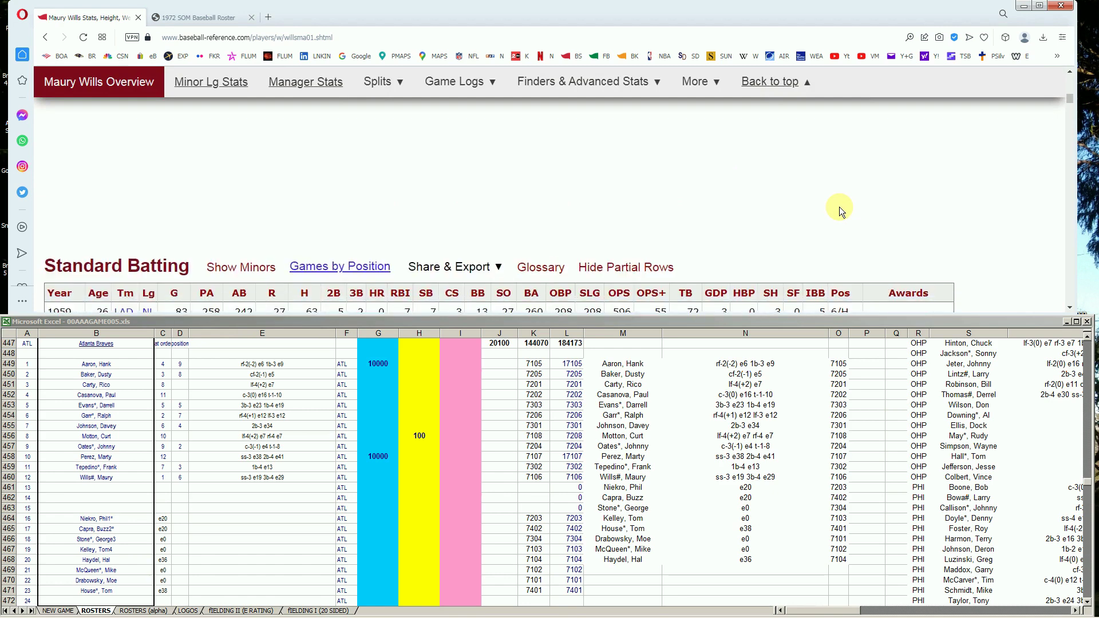
scroll(841, 207, "down", 2)
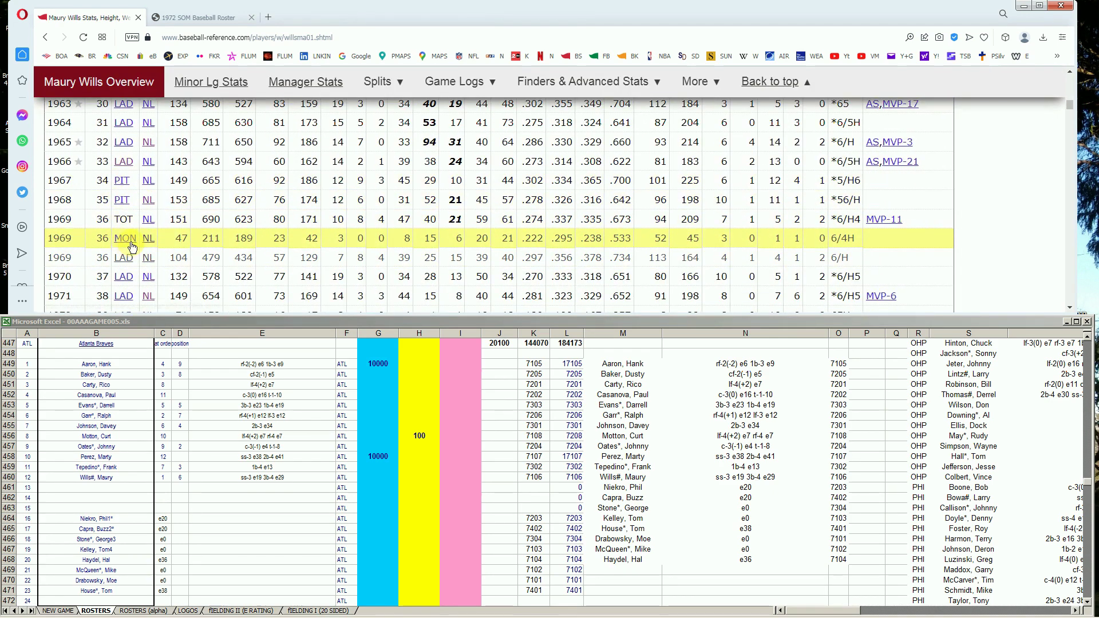
scroll(124, 266, "down", 1)
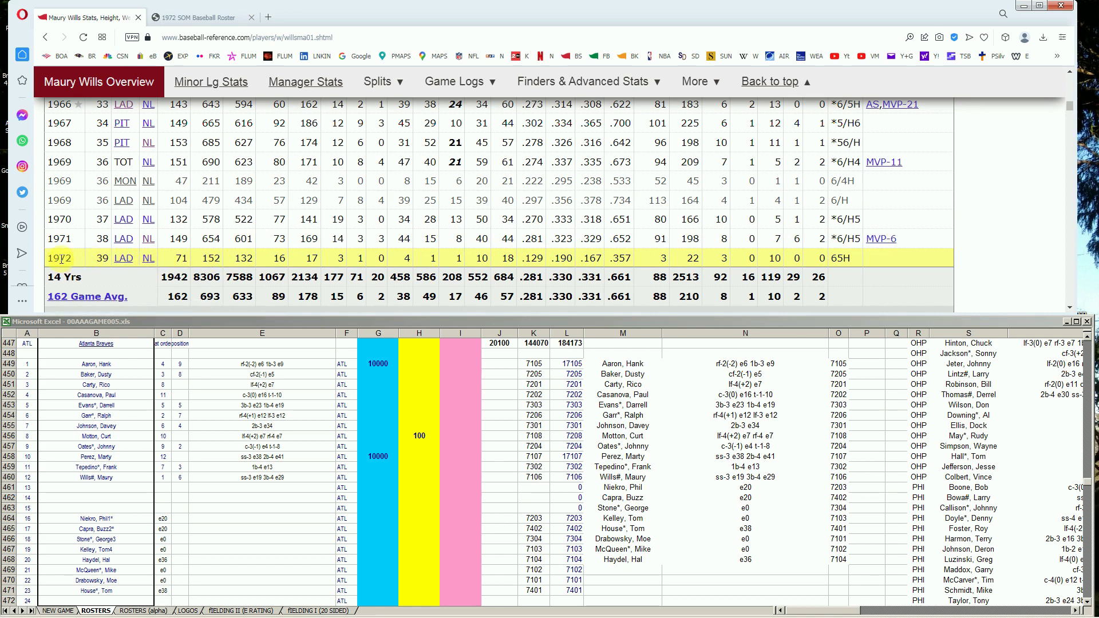
Check the 1972 SOM Baseball Roster PDF for Wills in the Los Angeles Dodgers list and the National League additional players
left_click(197, 18)
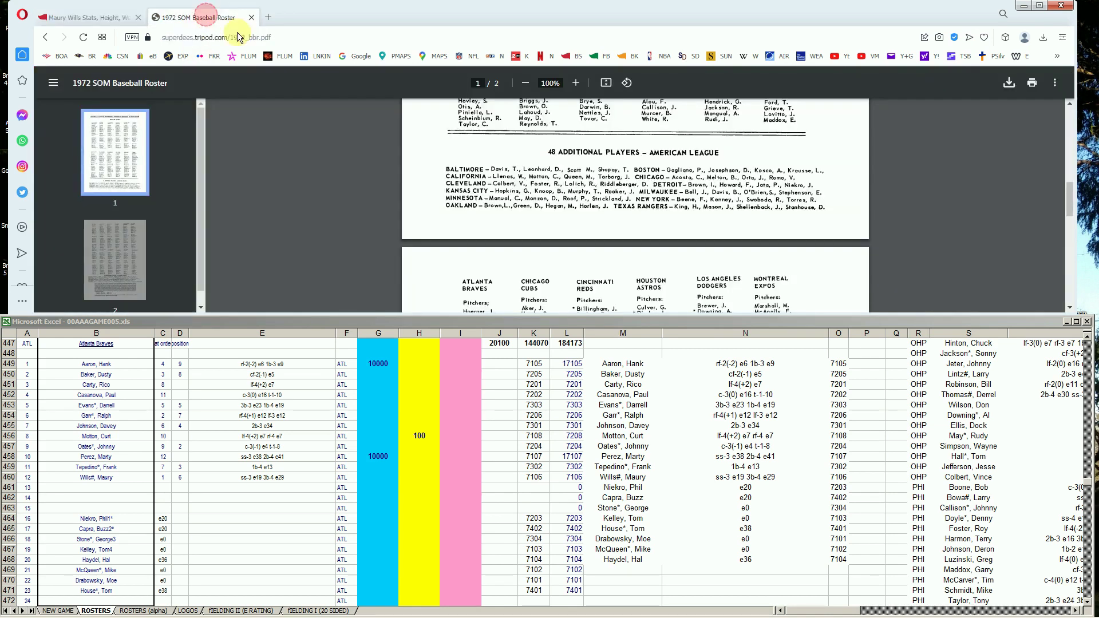
left_click_drag(1065, 204, 1066, 227)
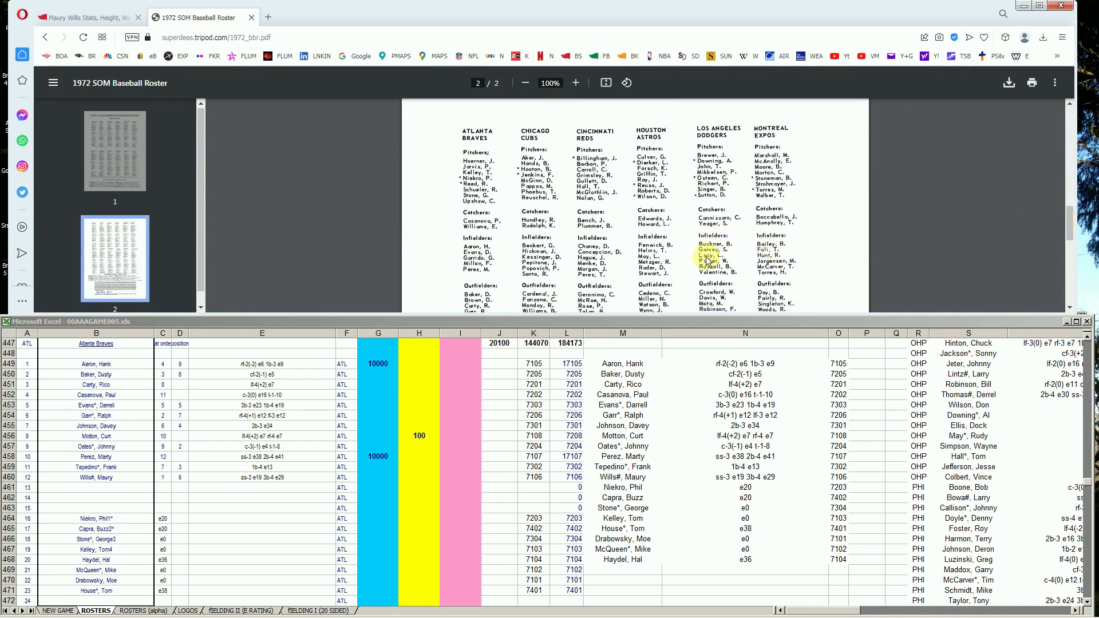
left_click_drag(1069, 234, 1062, 274)
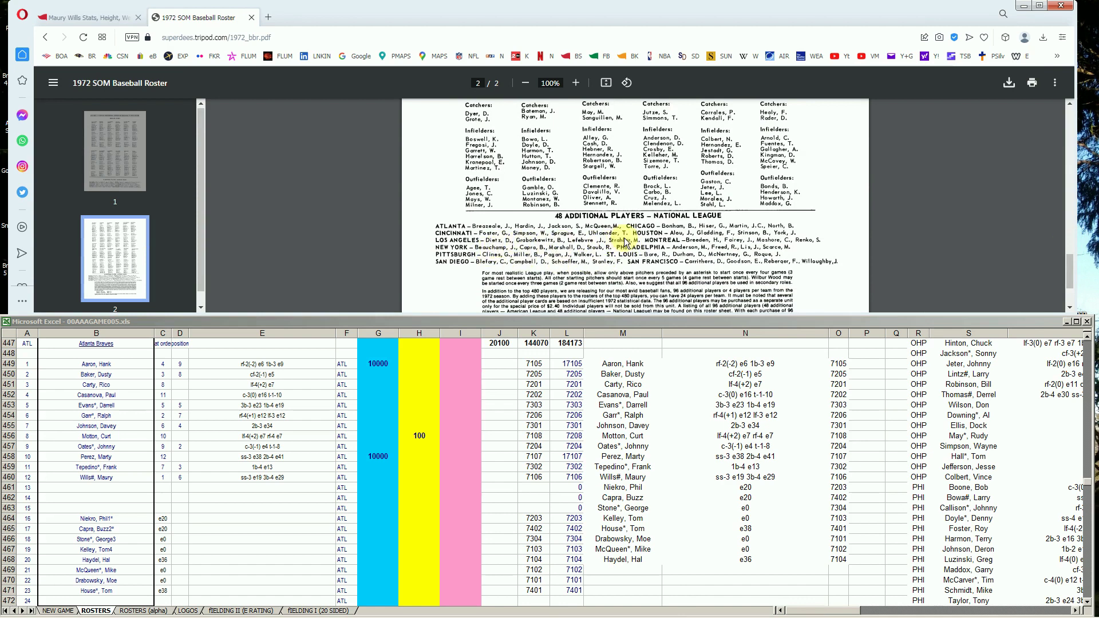
Enter 1 in the pink column I for Wills in the Atlanta Braves roster of the Excel sheet
left_click(402, 466)
left_click(406, 467)
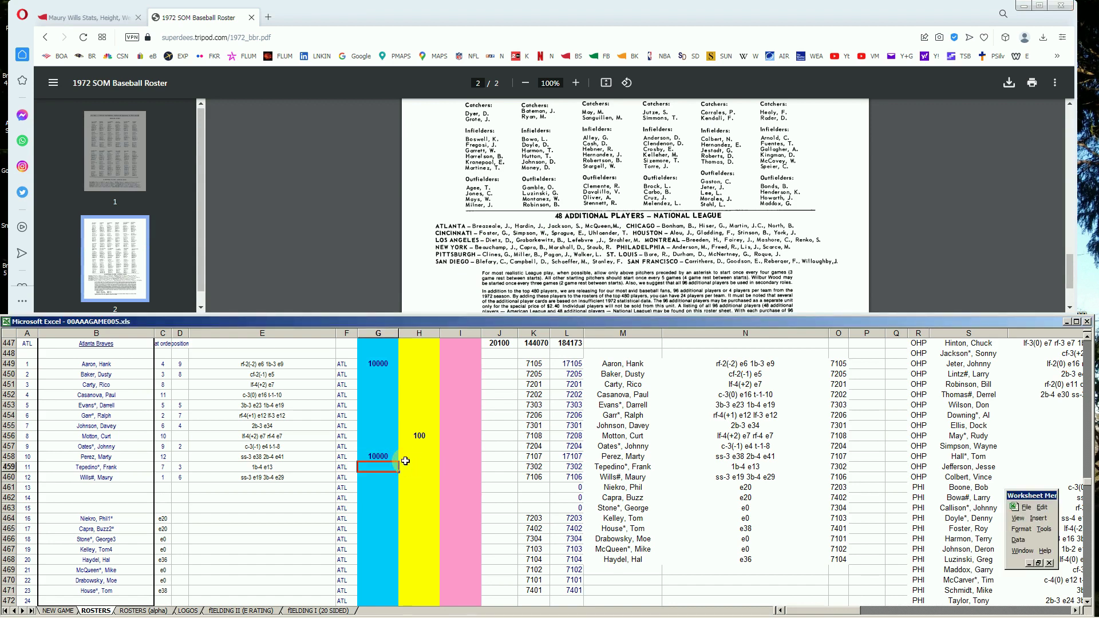
key("Return")
key("Tab")
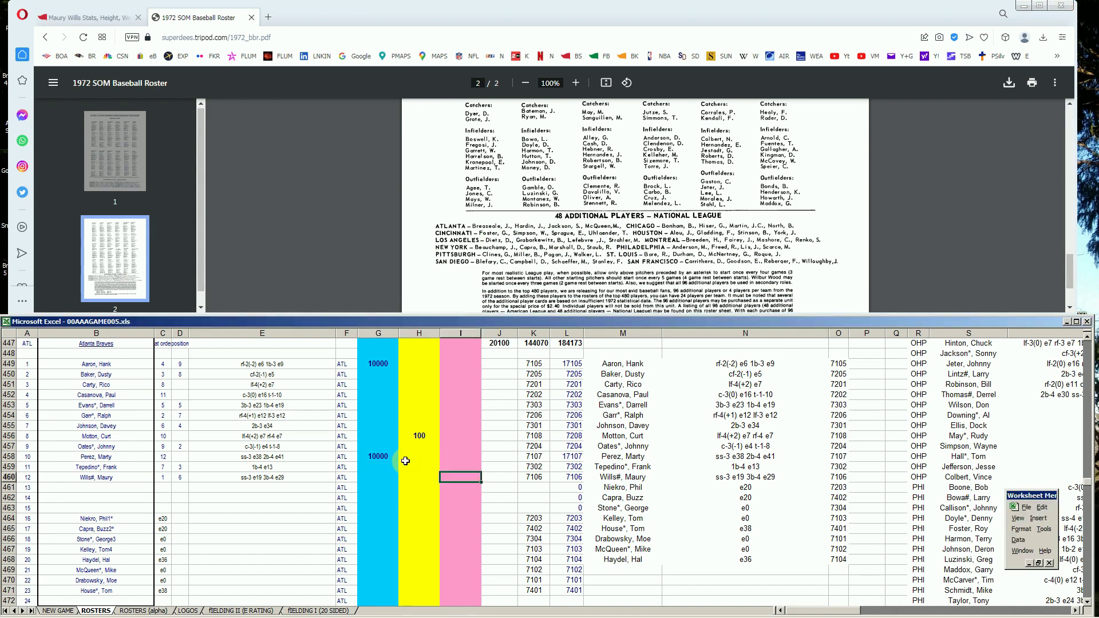
type("1")
key("ctrl+Return")
Search Baseball-Reference for "tom ke", open Tom Kelley's page and examine his Standard Pitching seasons and teams
left_click(114, 17)
left_click_drag(1070, 108, 1071, 75)
left_click(715, 111)
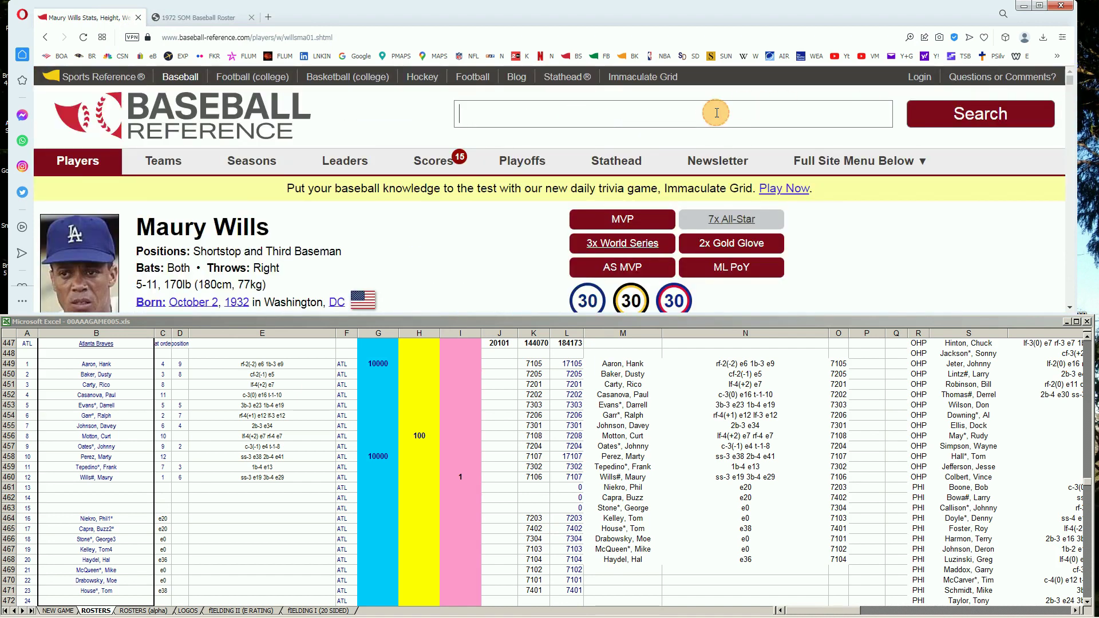
type("tom ke")
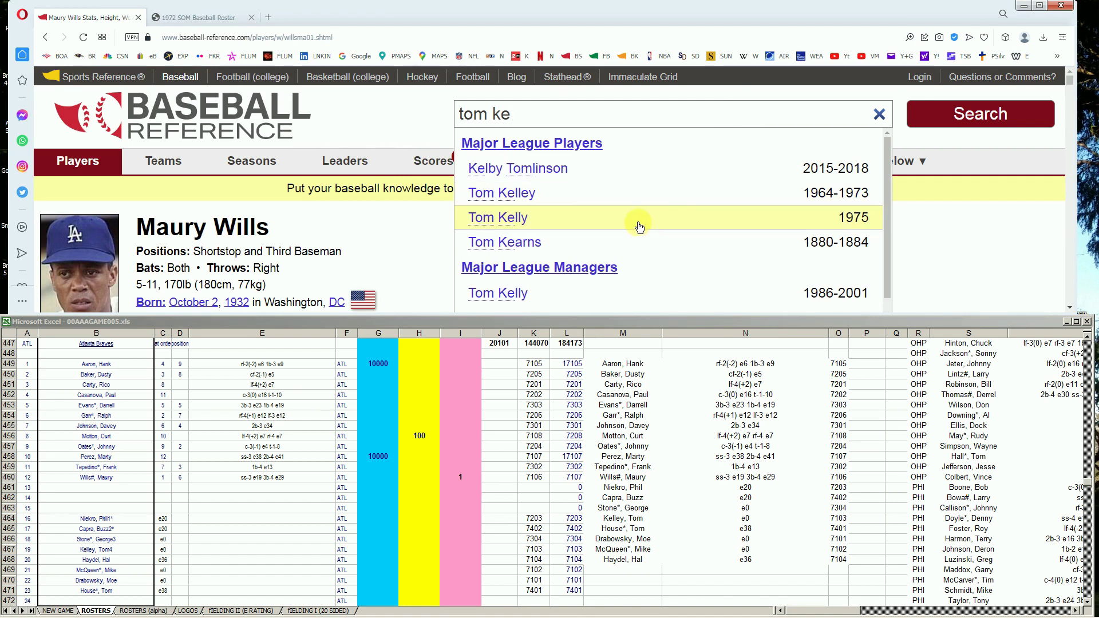
left_click(520, 196)
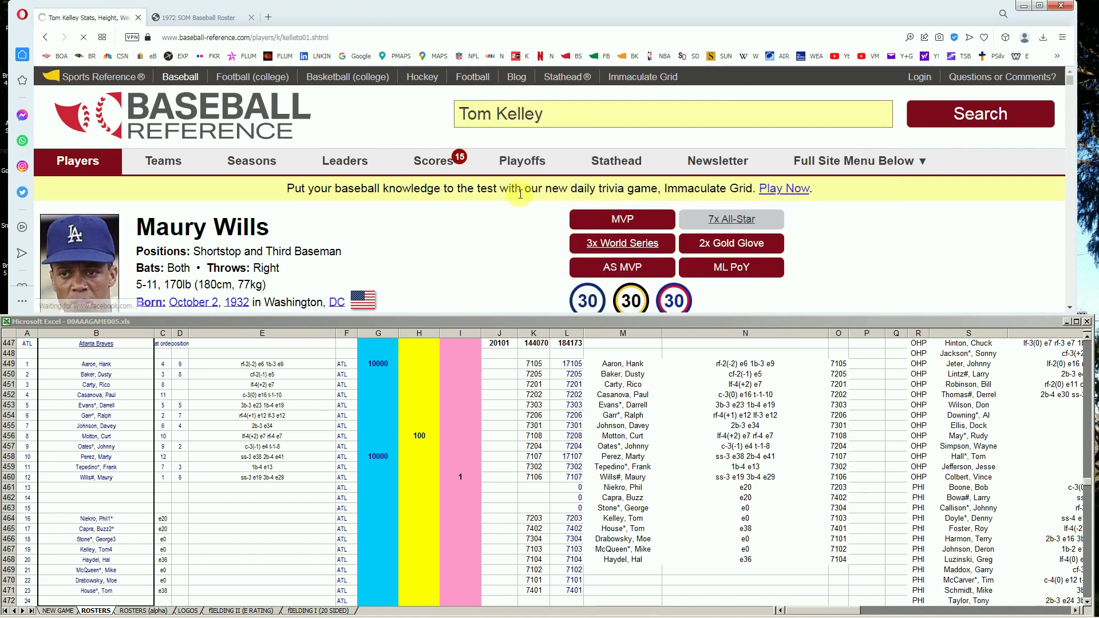
scroll(651, 215, "down", 4)
scroll(658, 209, "down", 5)
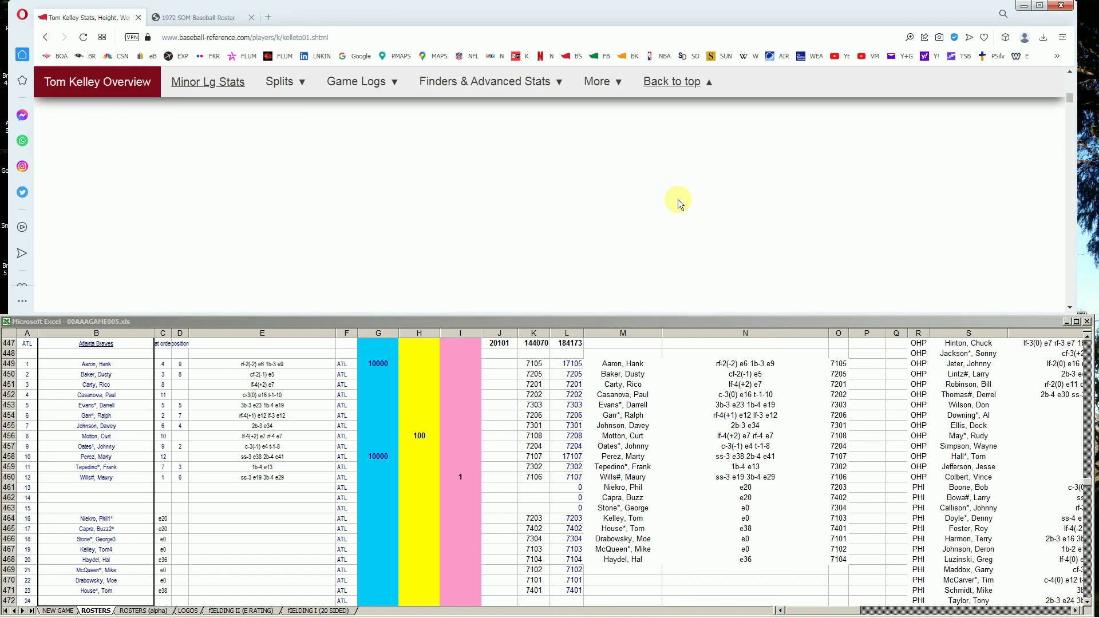
scroll(678, 199, "down", 3)
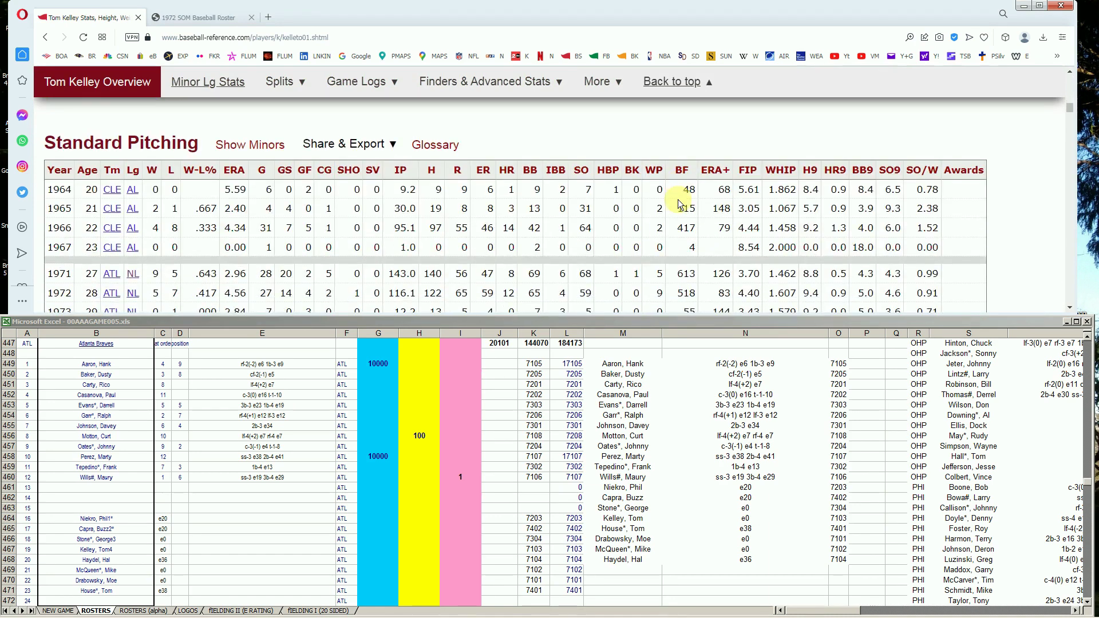
scroll(680, 204, "down", 2)
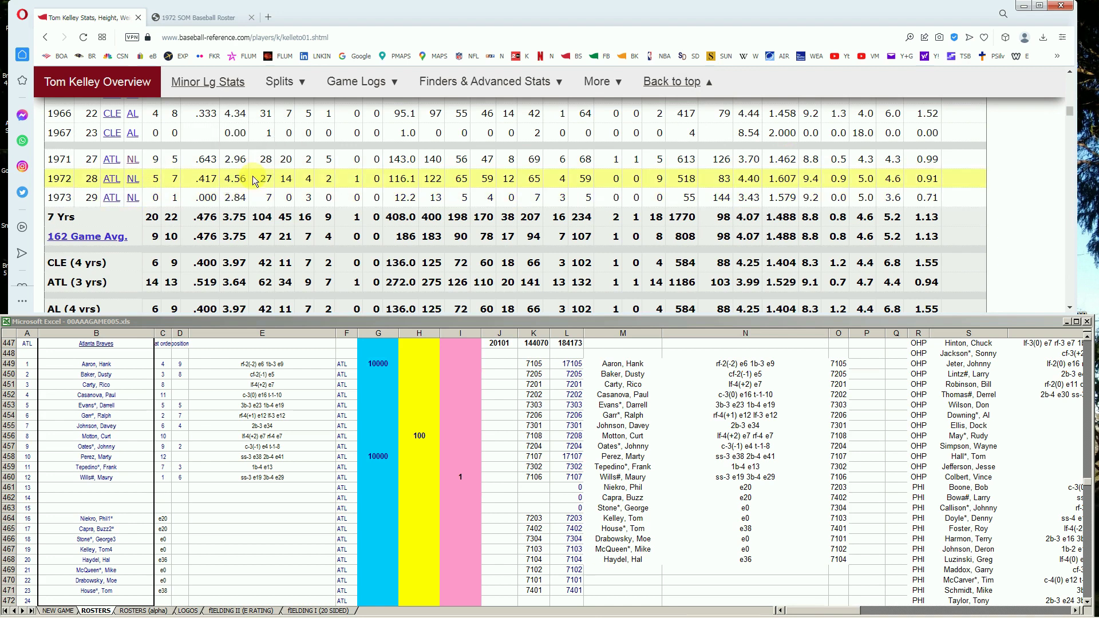
mouse_move(242, 176)
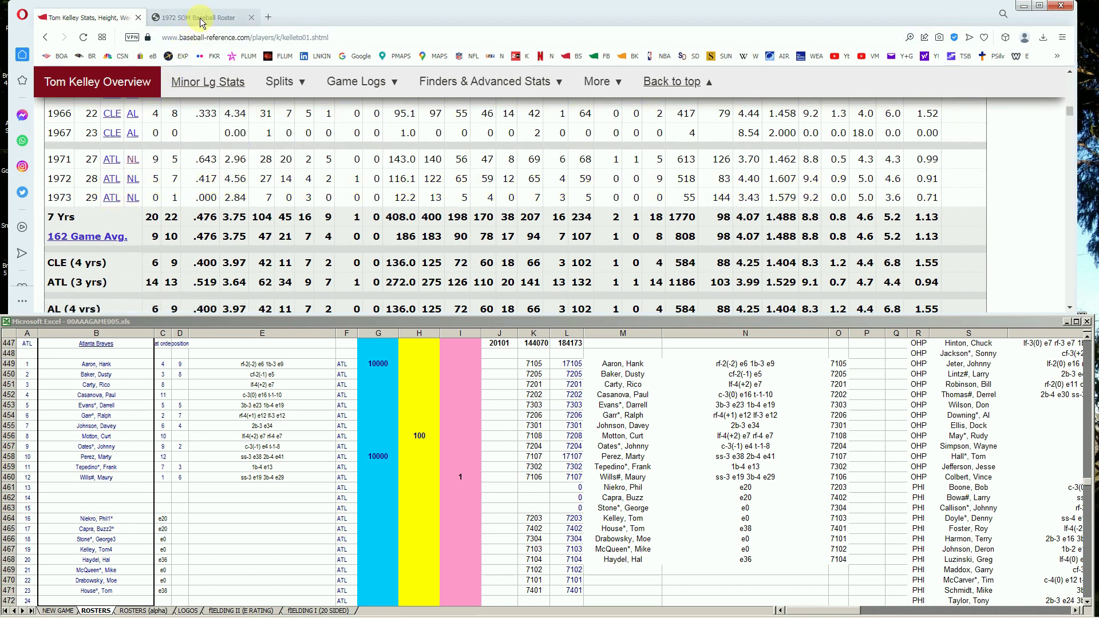
Check the 1972 SOM Baseball Roster PDF for Kelley and enter 100 in the yellow column H for him in the Excel roster
left_click(229, 23)
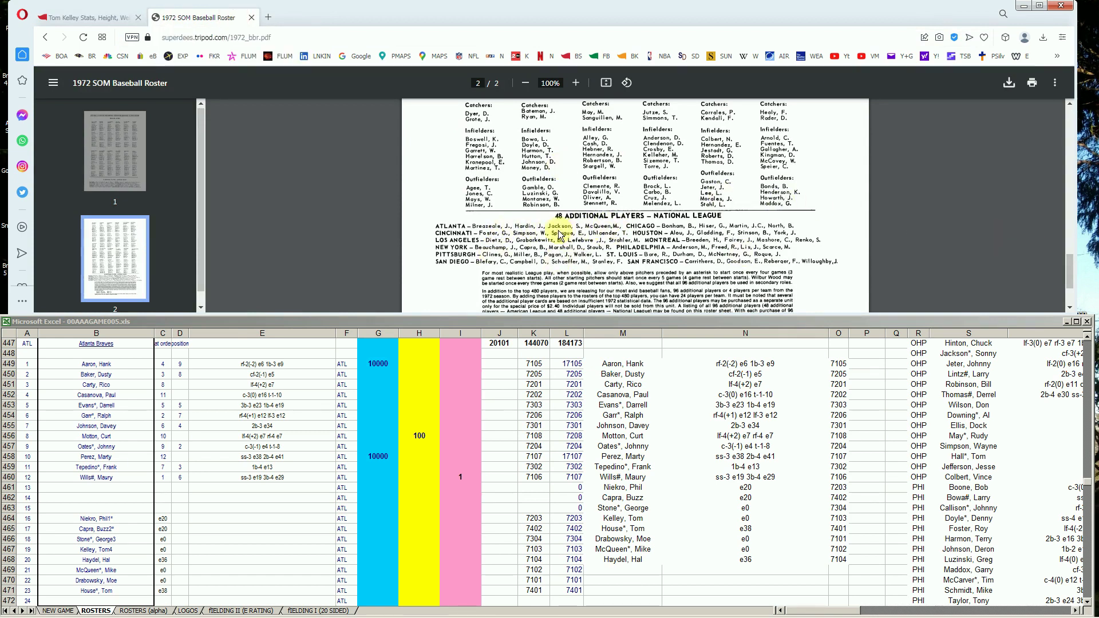
left_click_drag(1071, 272, 1067, 217)
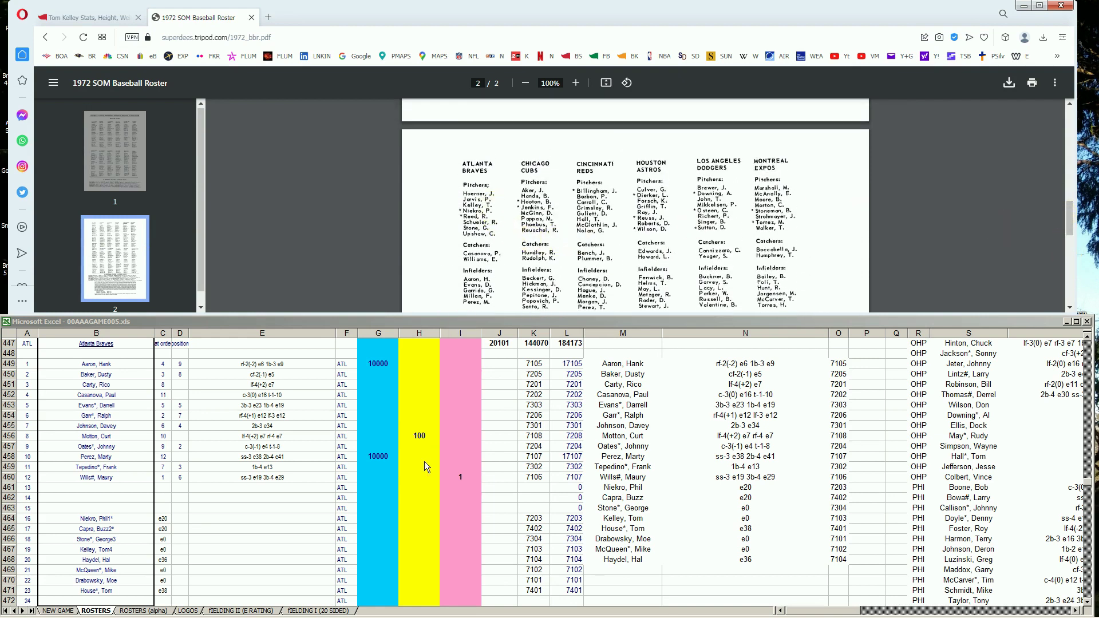
left_click(366, 509)
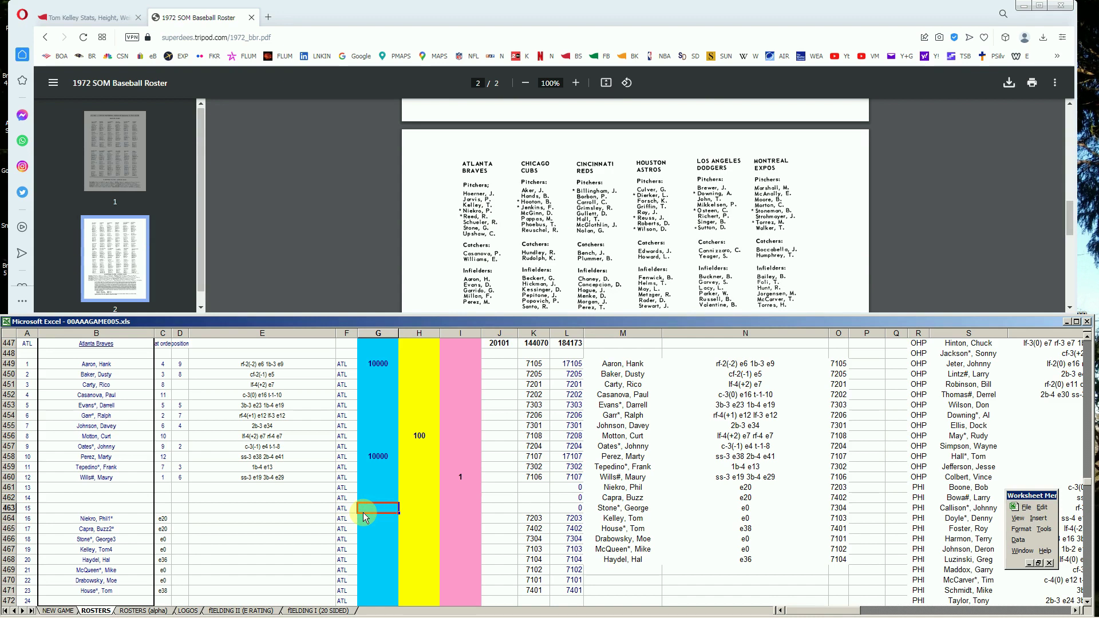
key("Down")
key("Down")
key("Down")
key("Down")
key("Right")
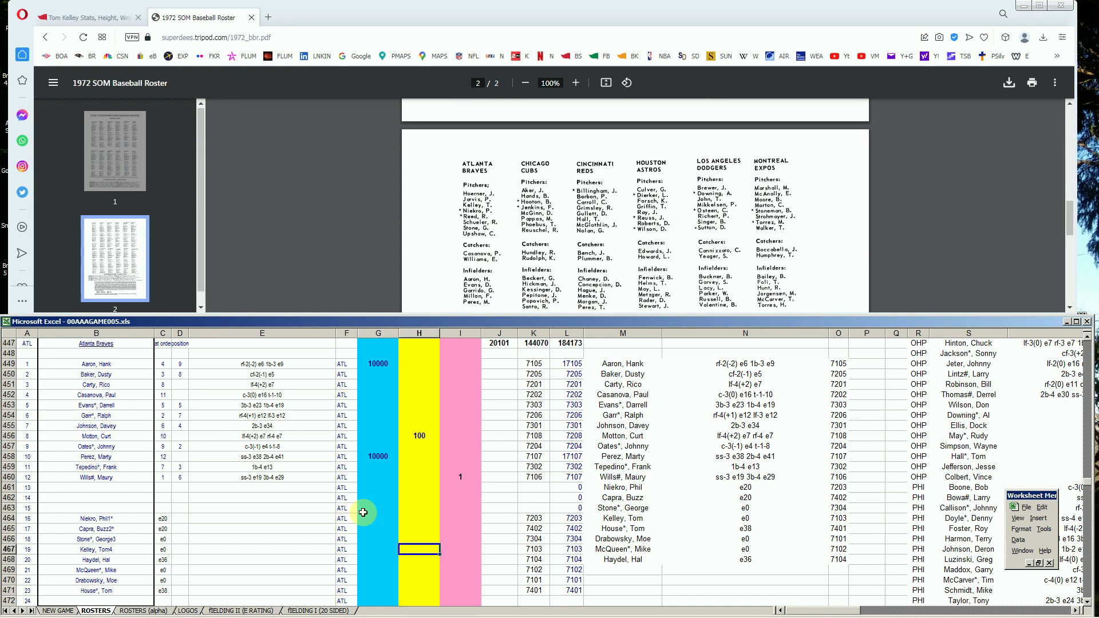
type("100")
key("Return")
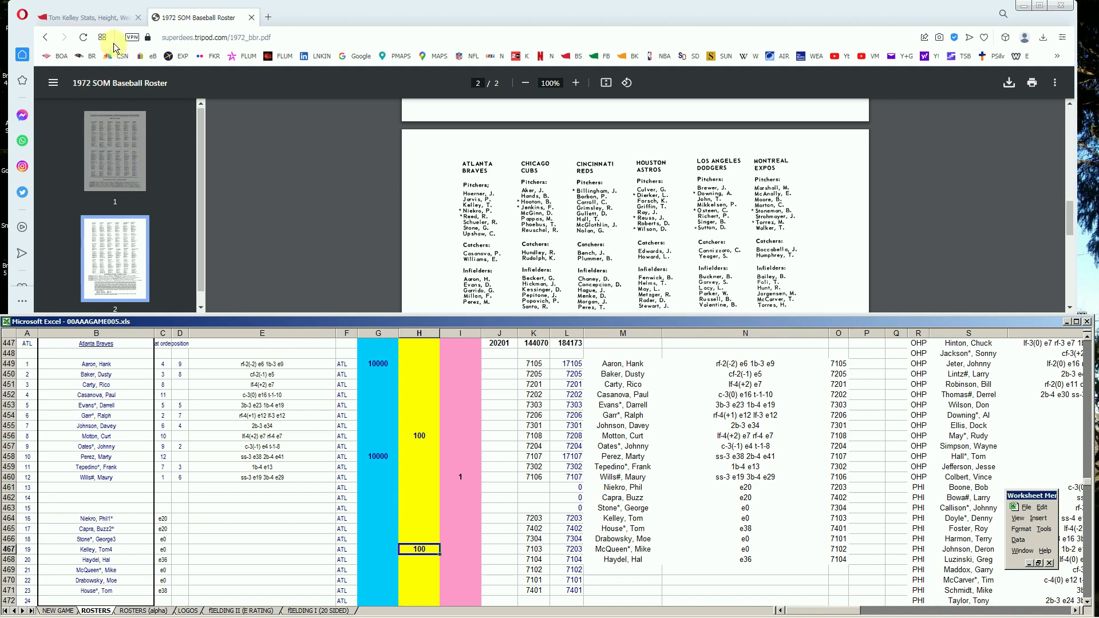
Search Baseball-Reference for "hal ha", open Hal Haydel's page and examine his Standard Pitching seasons and teams
left_click(115, 17)
left_click(1072, 112)
left_click_drag(1072, 112, 1073, 73)
left_click(799, 105)
type("ha")
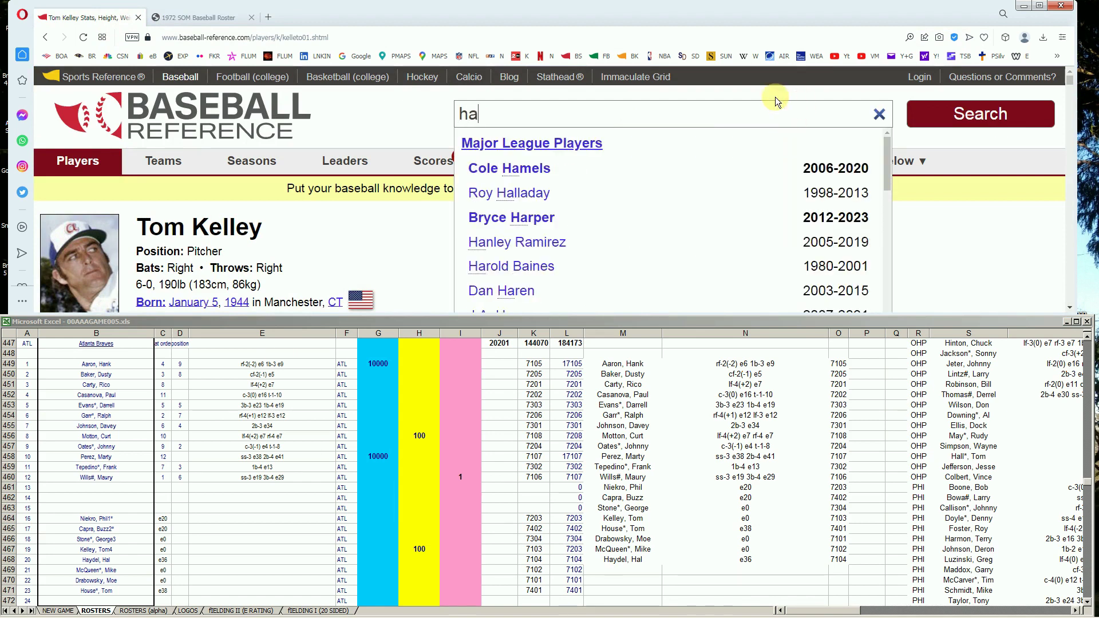
type("l ha")
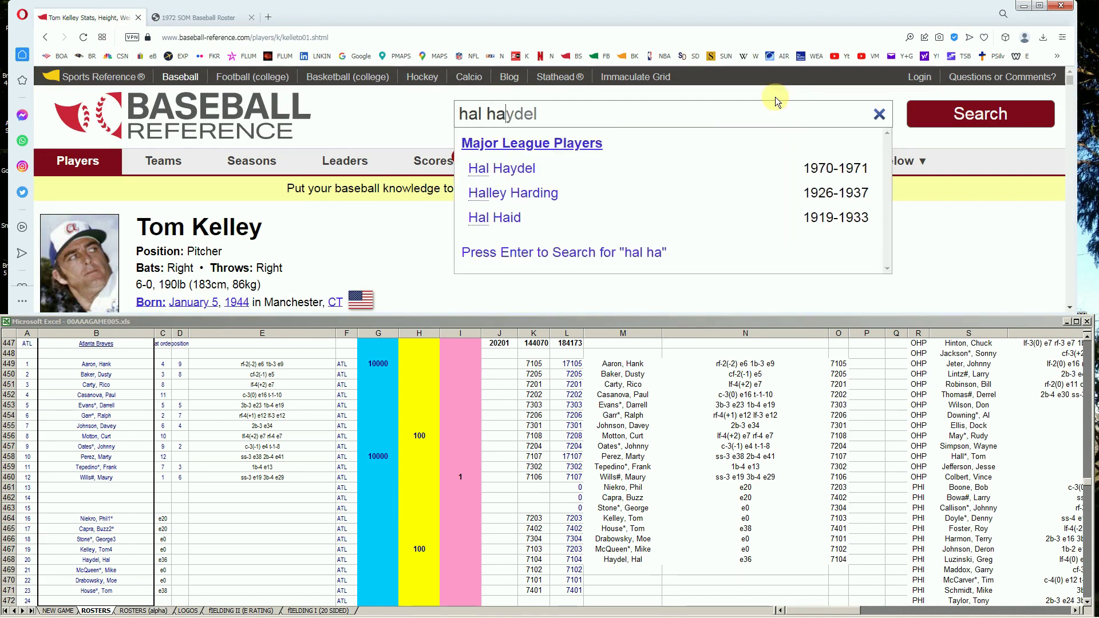
left_click(501, 170)
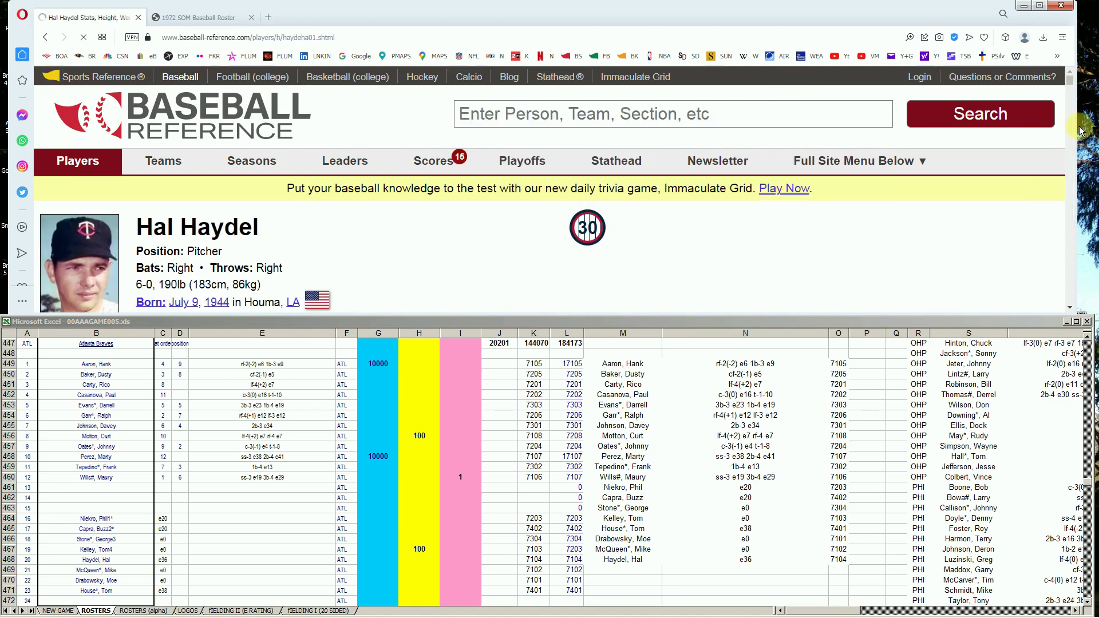
left_click_drag(1071, 83, 1059, 119)
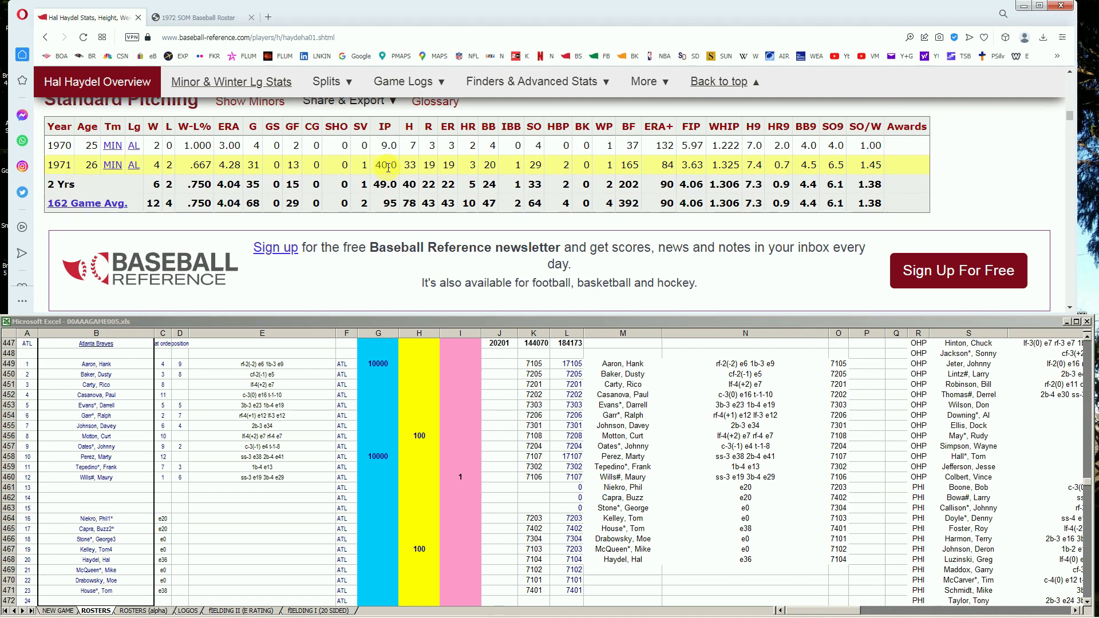
left_click(98, 177)
left_click(86, 172)
left_click(86, 173)
Enter 1 in the pink column I for Haydel in the Excel roster
left_click(395, 526)
left_click(422, 569)
key("Up")
key("Down")
key("Down")
key("Right")
key("Up")
key("Up")
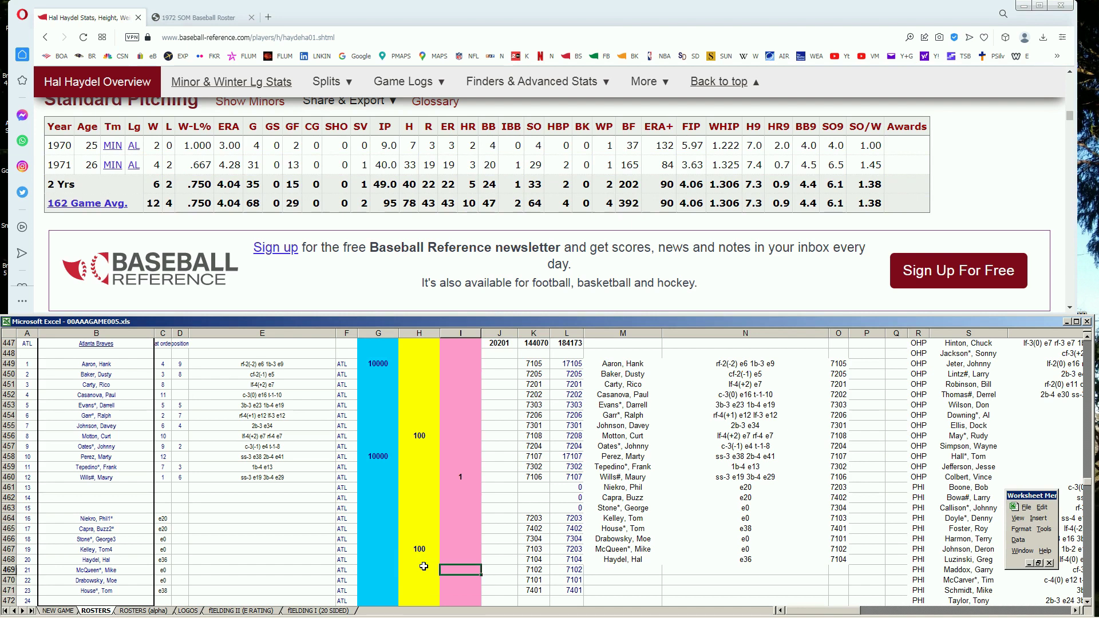
type("1")
key("Return")
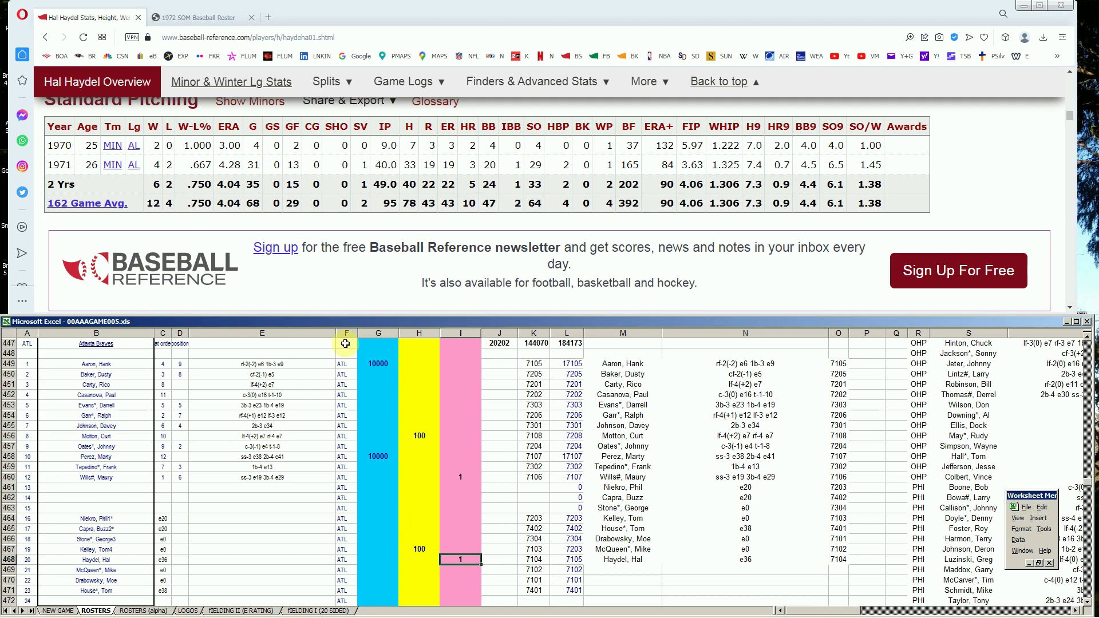
Search Baseball-Reference for "mcquee", open Mike McQueen's page and examine his Standard Pitching seasons, teams, ERA and innings
left_click(216, 19)
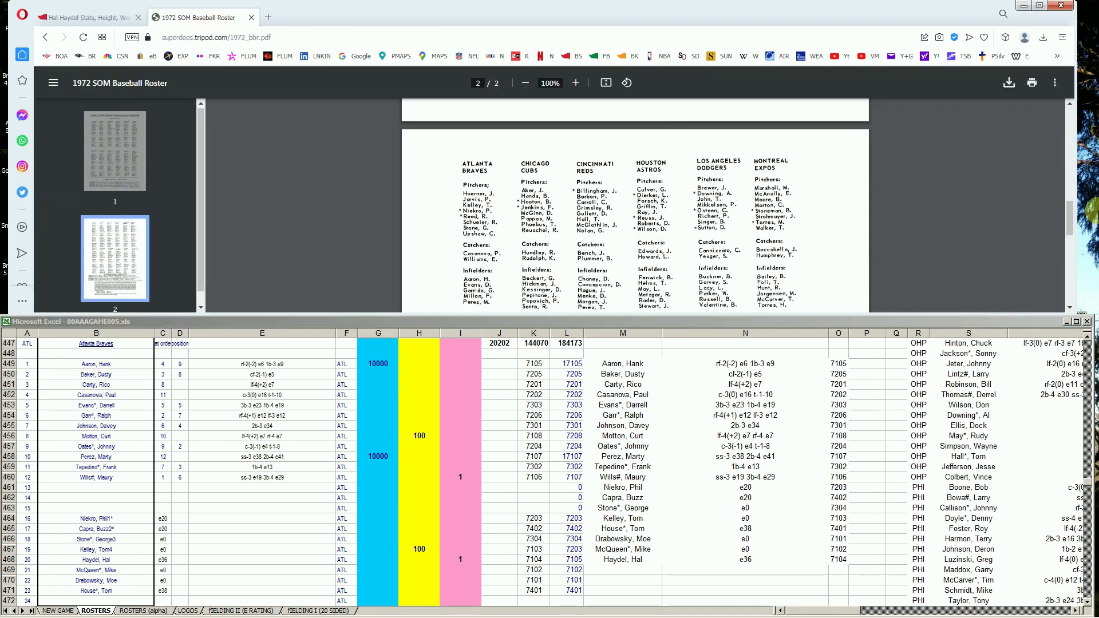
left_click(89, 18)
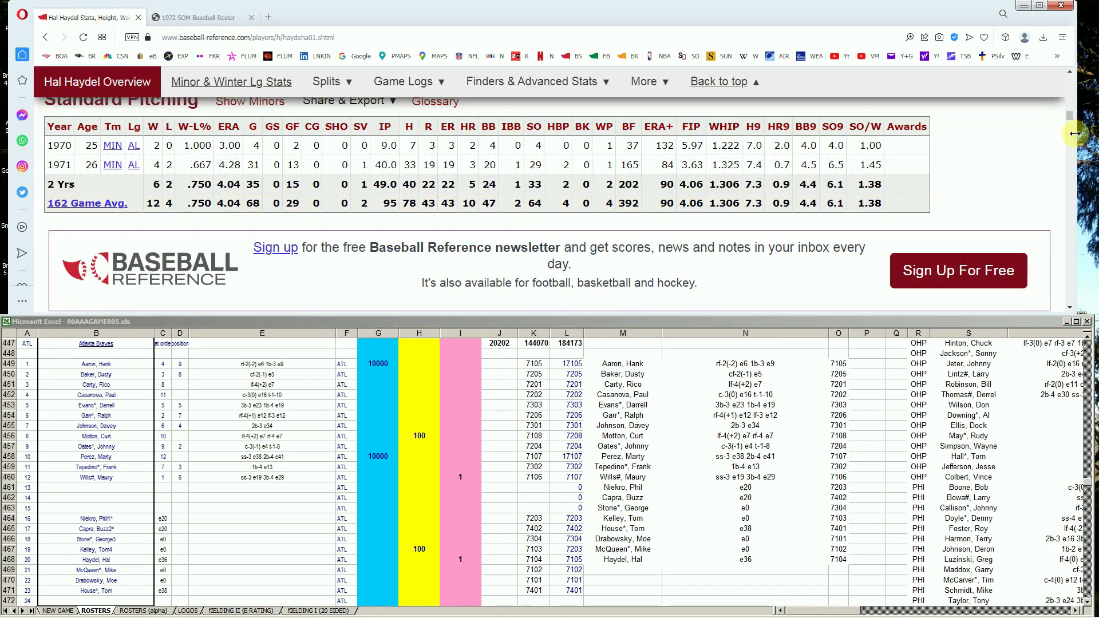
left_click_drag(1069, 117, 1047, 89)
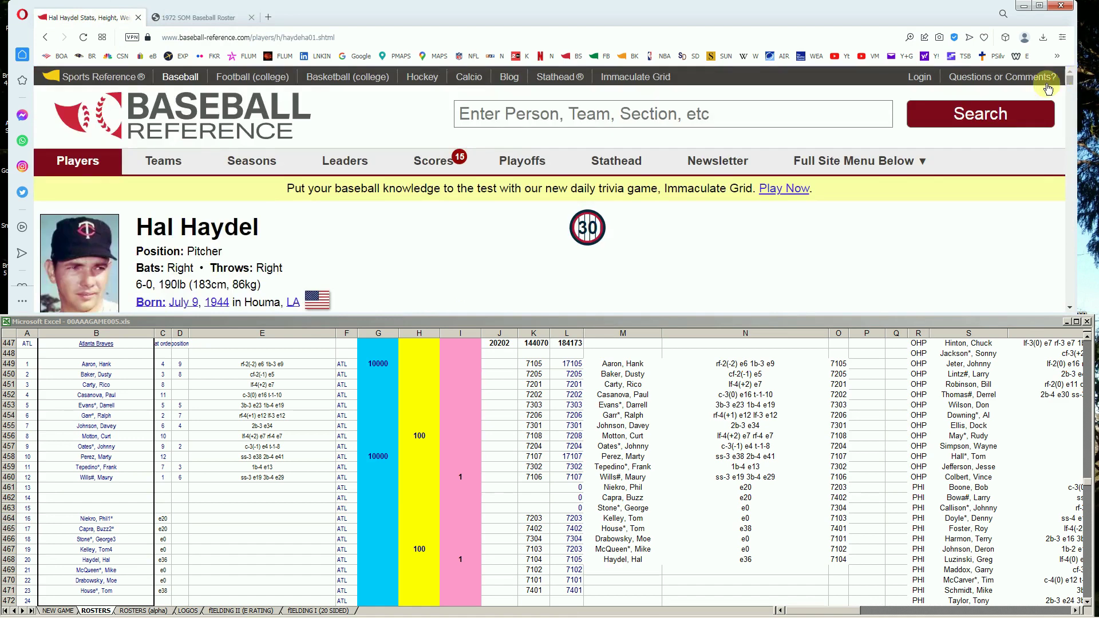
left_click(869, 111)
type("mc")
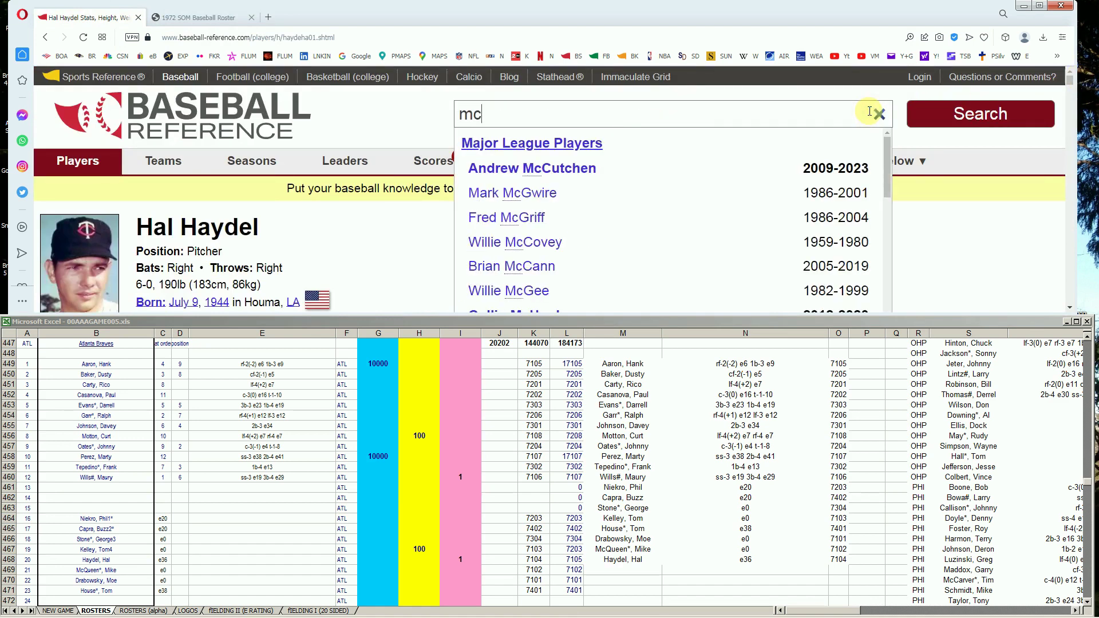
type("quee")
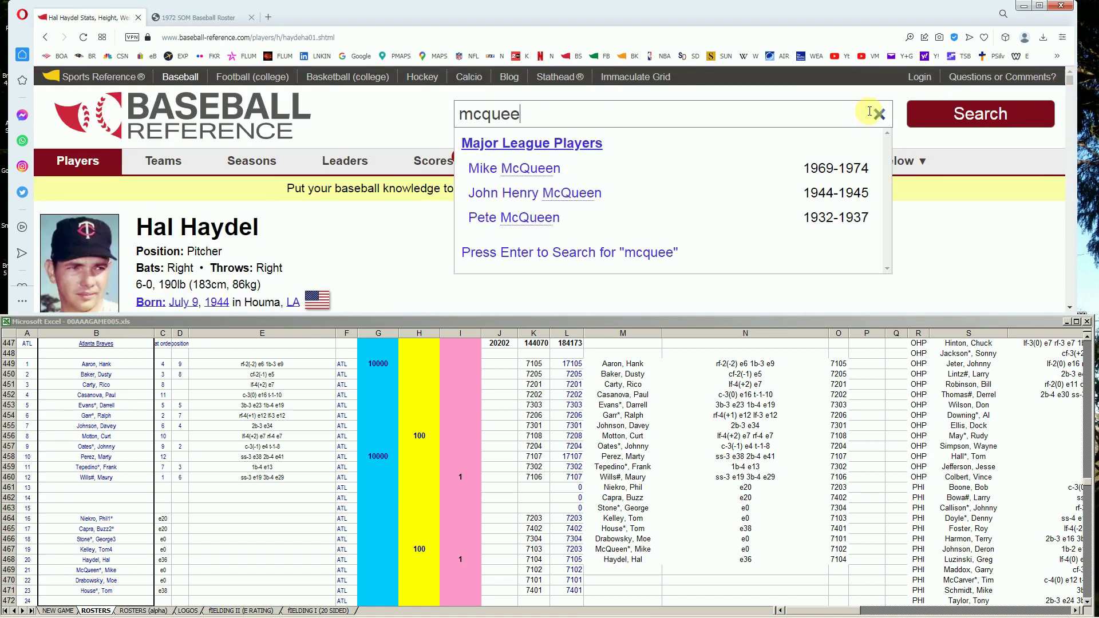
left_click(552, 167)
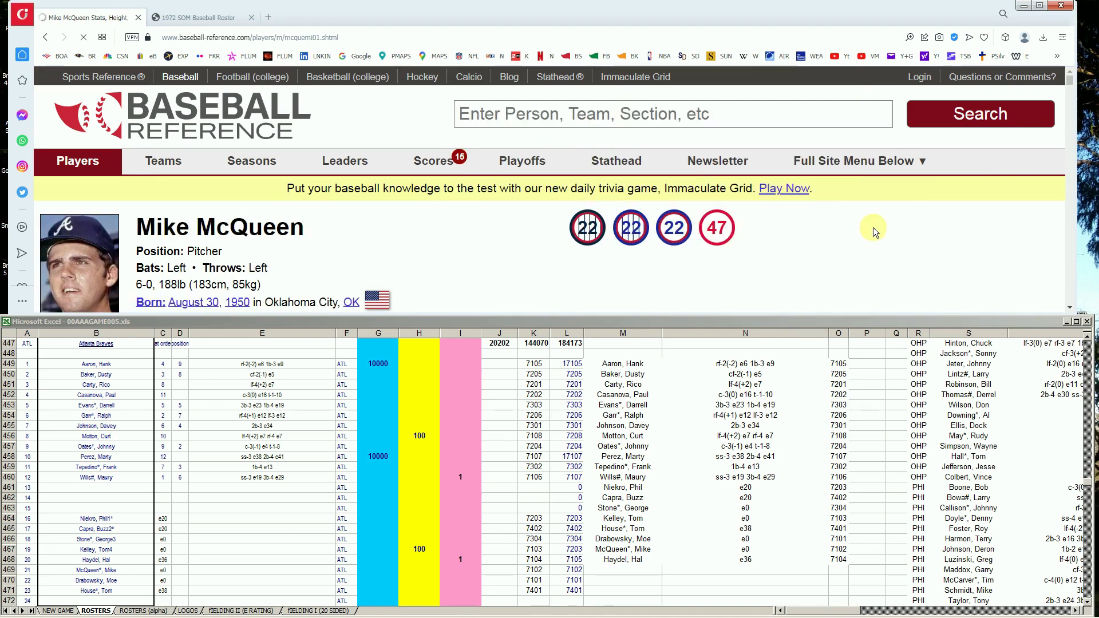
scroll(836, 250, "down", 10)
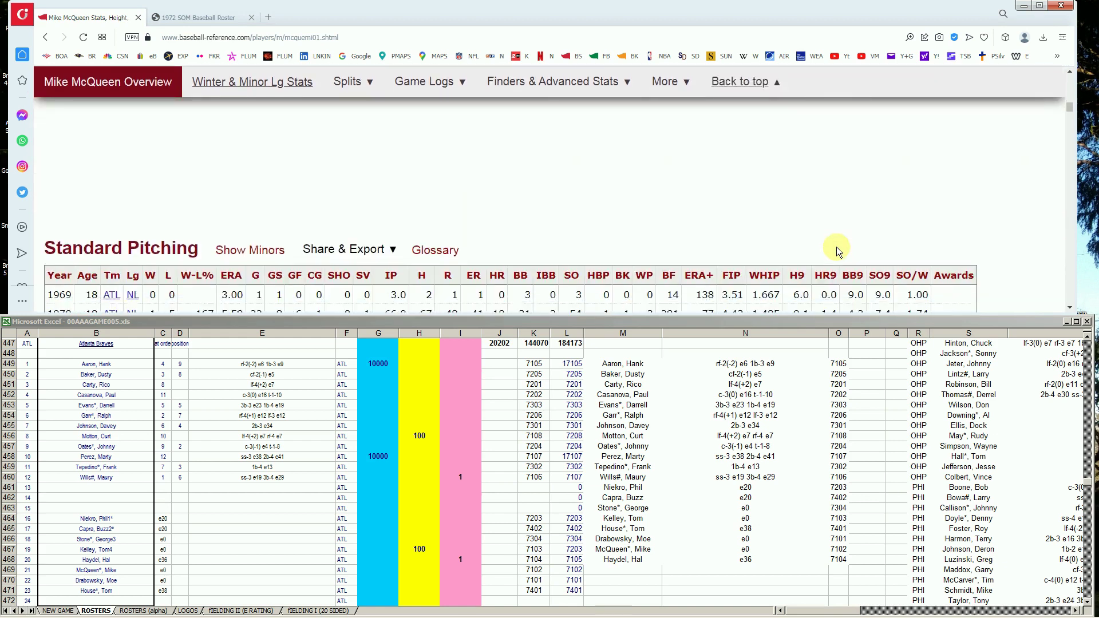
scroll(837, 246, "down", 2)
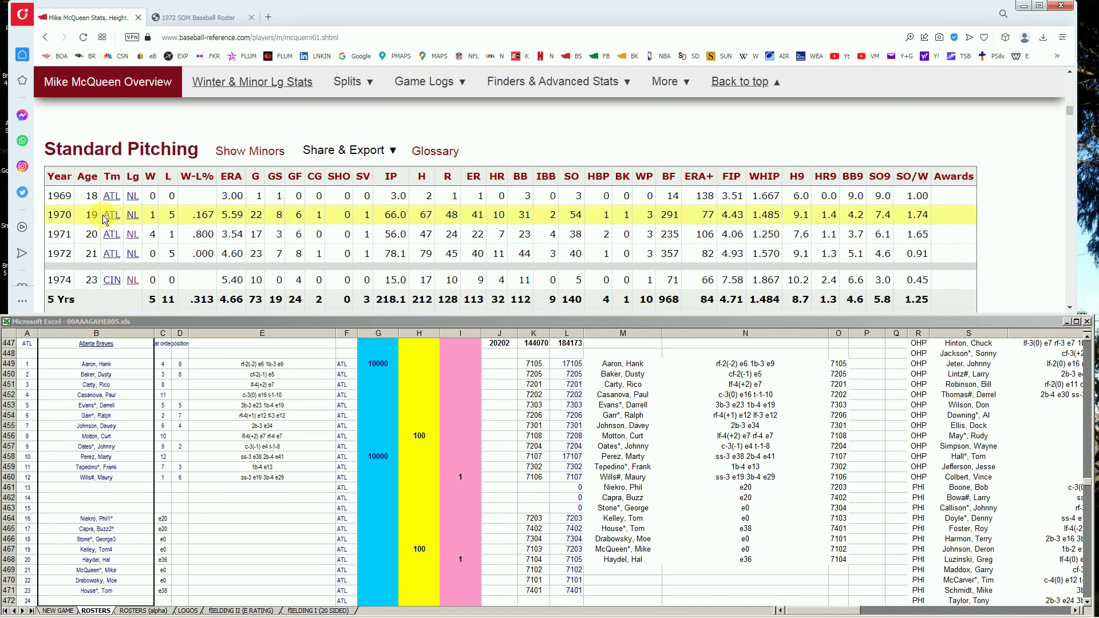
mouse_move(239, 220)
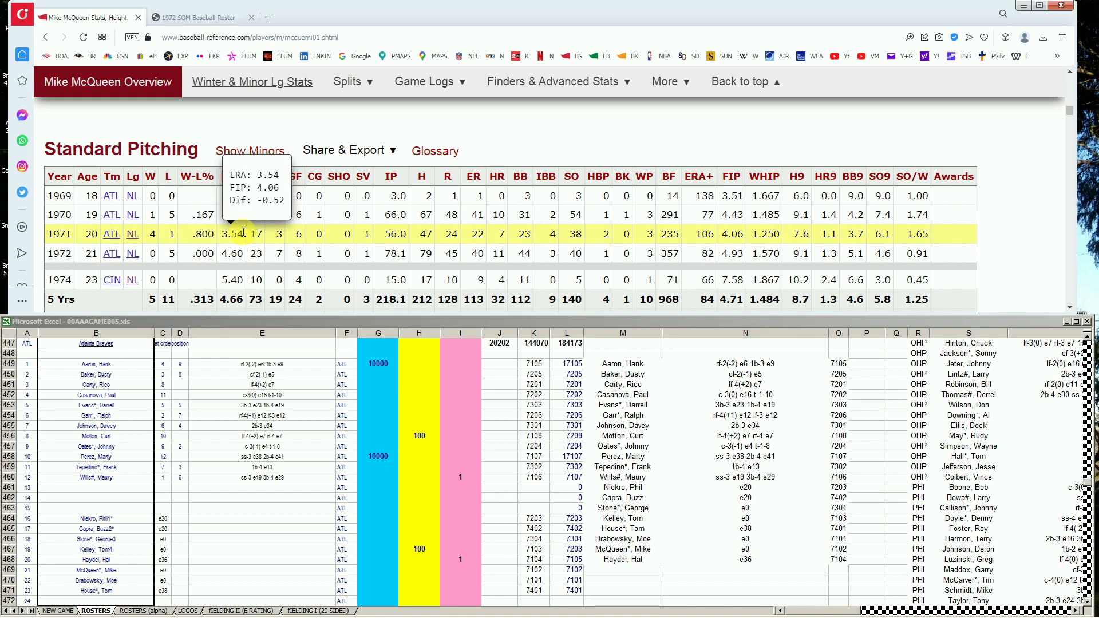
mouse_move(240, 256)
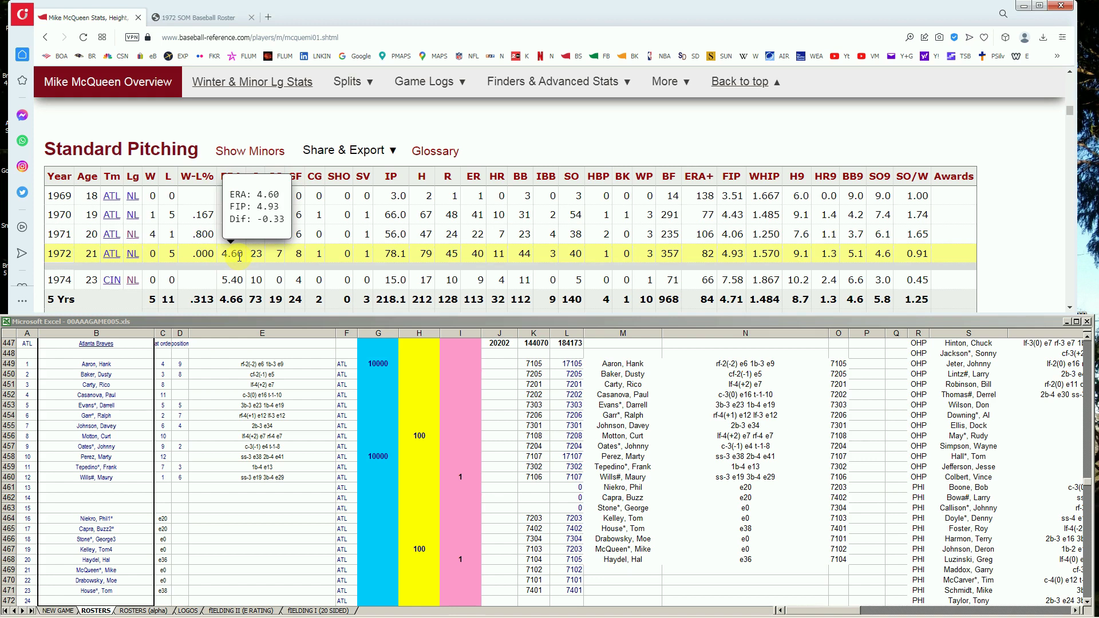
scroll(239, 255, "down", 1)
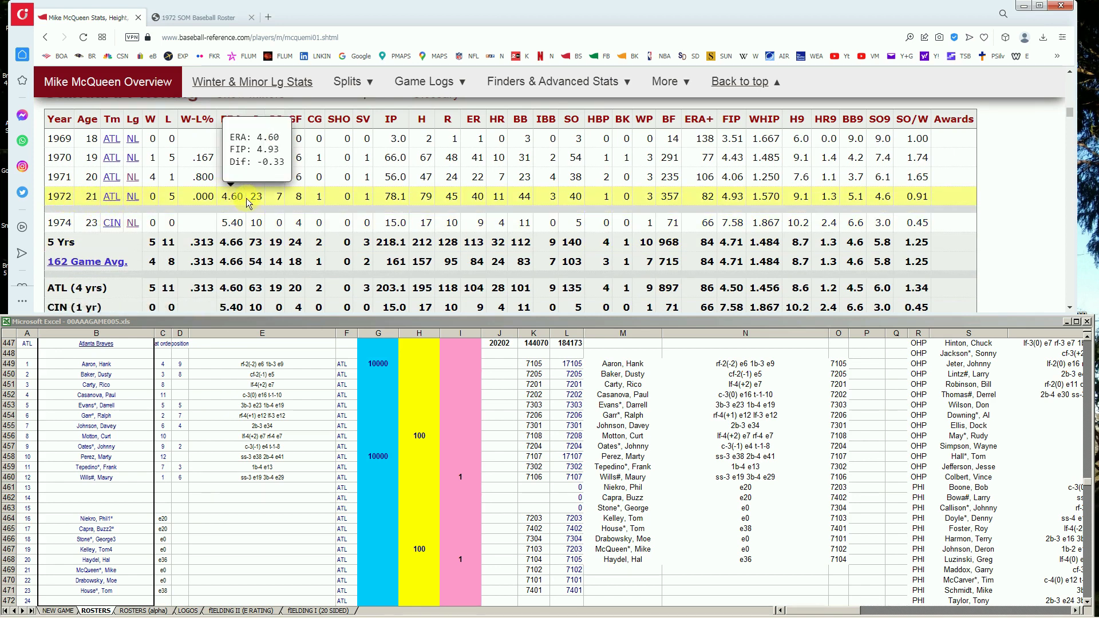
mouse_move(239, 199)
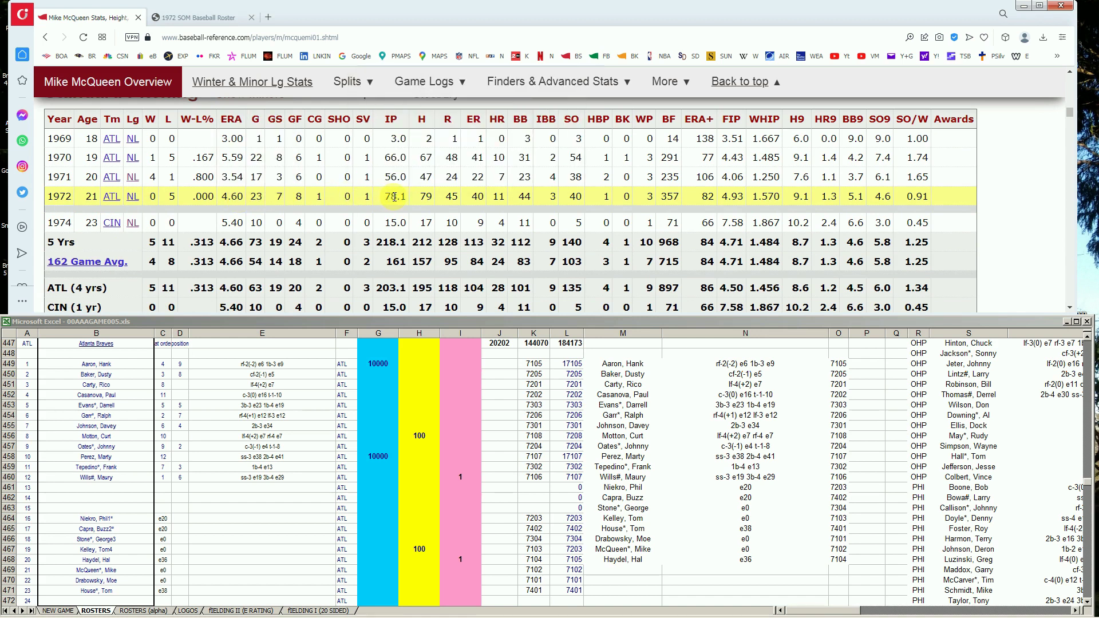
Check the National League additional players in the 1972 SOM Baseball Roster PDF for McQueen and enter 100 in his yellow column H cell in Excel
left_click(206, 17)
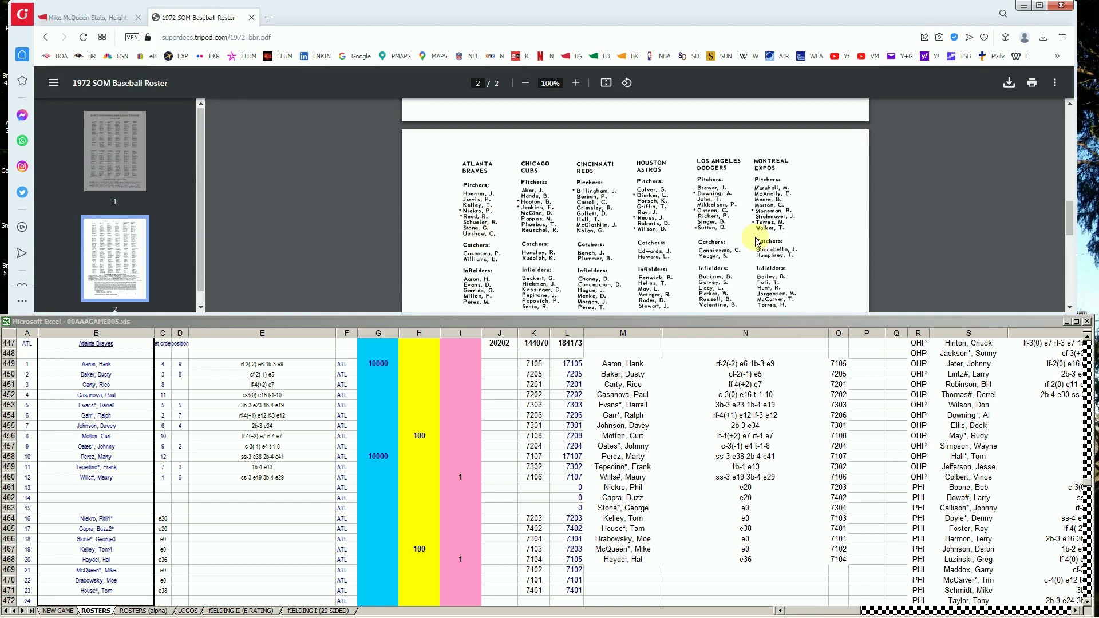
left_click_drag(1071, 217, 1059, 275)
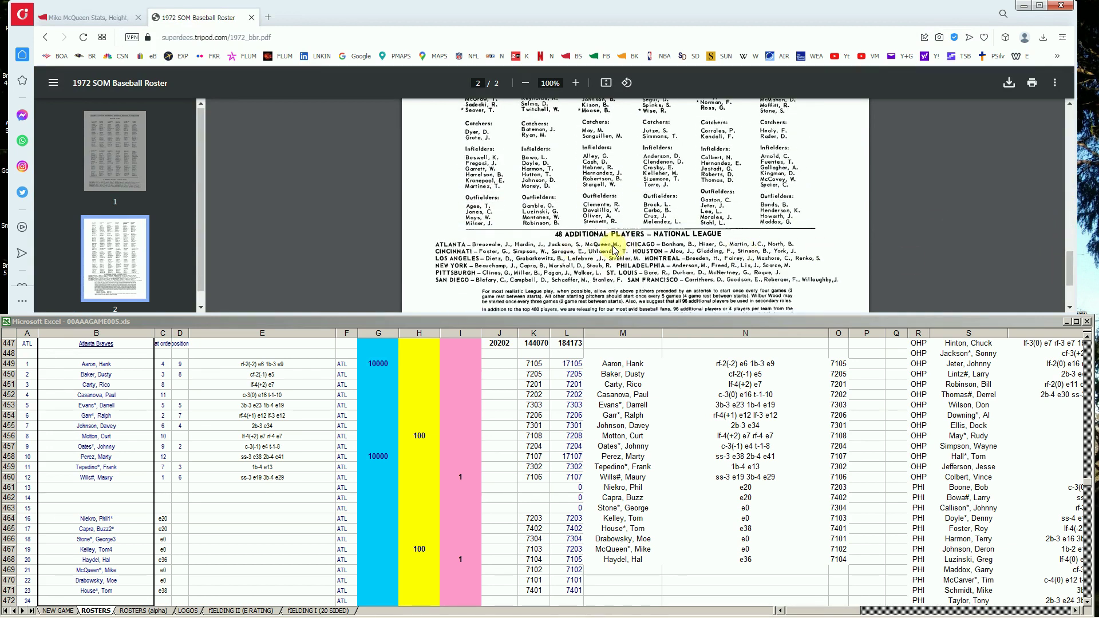
left_click(373, 560)
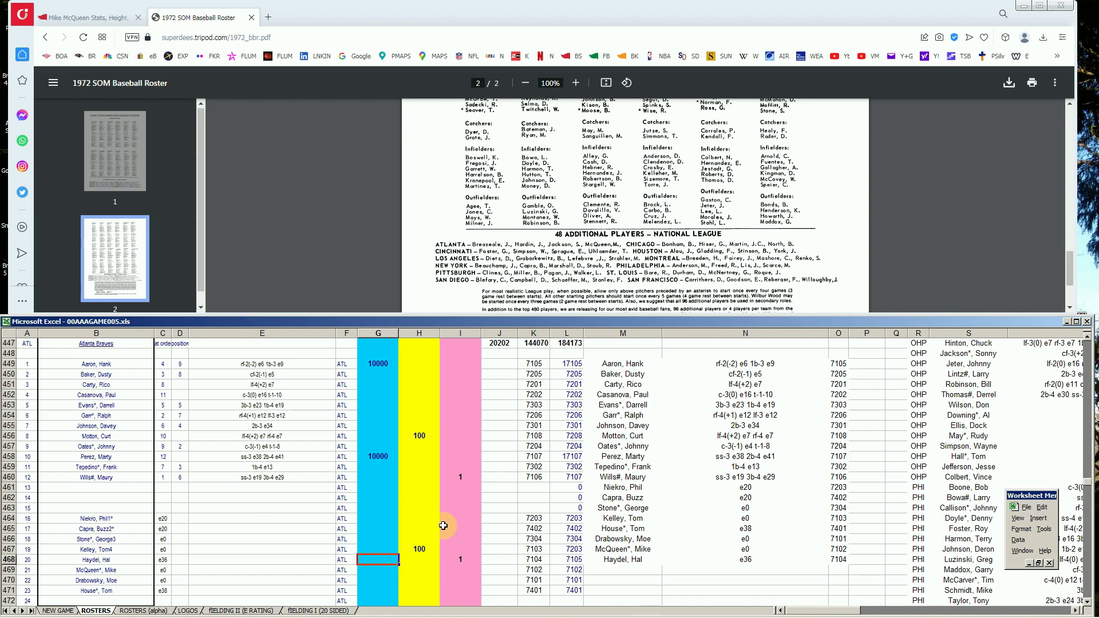
key("Down")
key("Right")
type("100")
key("Return")
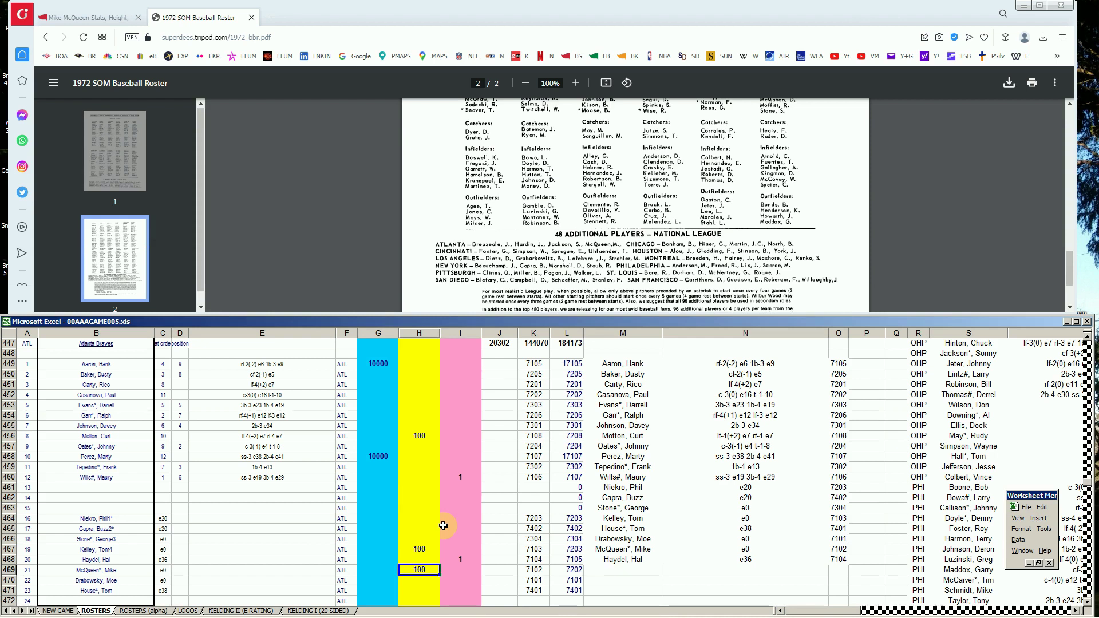
Enter 10000 in the blue column G for McQueen and clear the 100 from his yellow column H cell
key("Left")
type("10000")
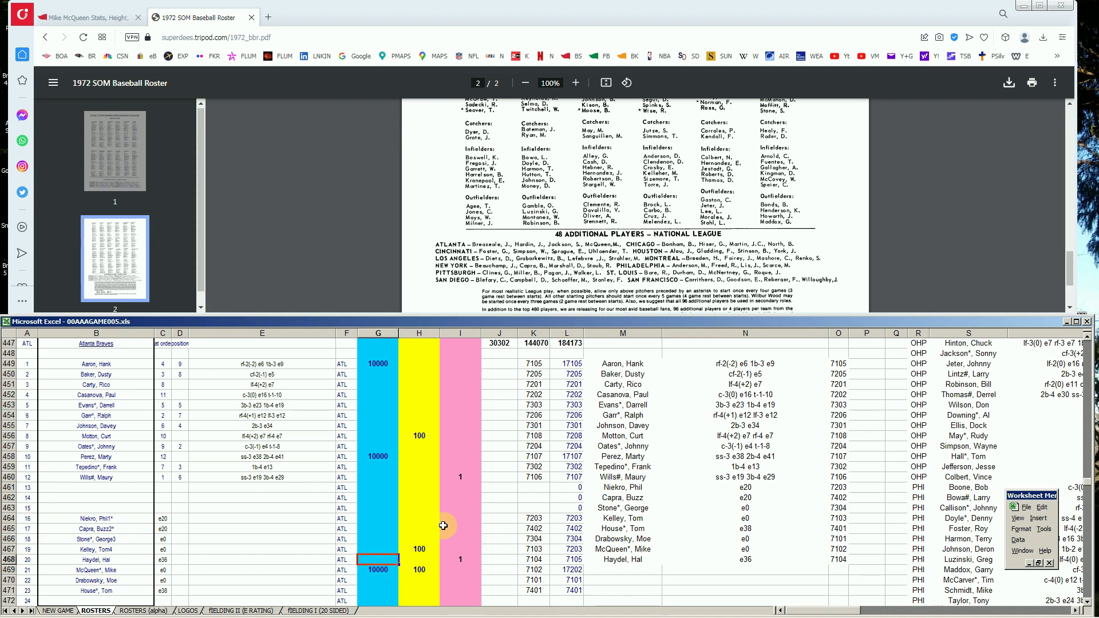
key("Right")
key("Delete")
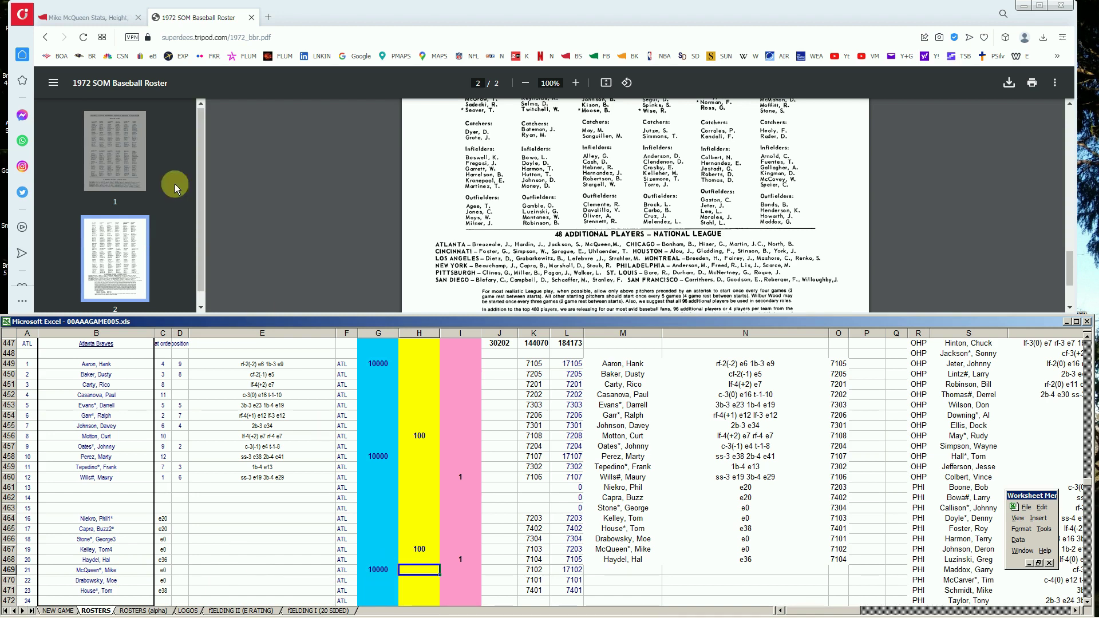
Search Baseball-Reference for "moe", open Moe Drabowsky's page and examine his Standard Pitching seasons and teams through 1972
left_click(104, 18)
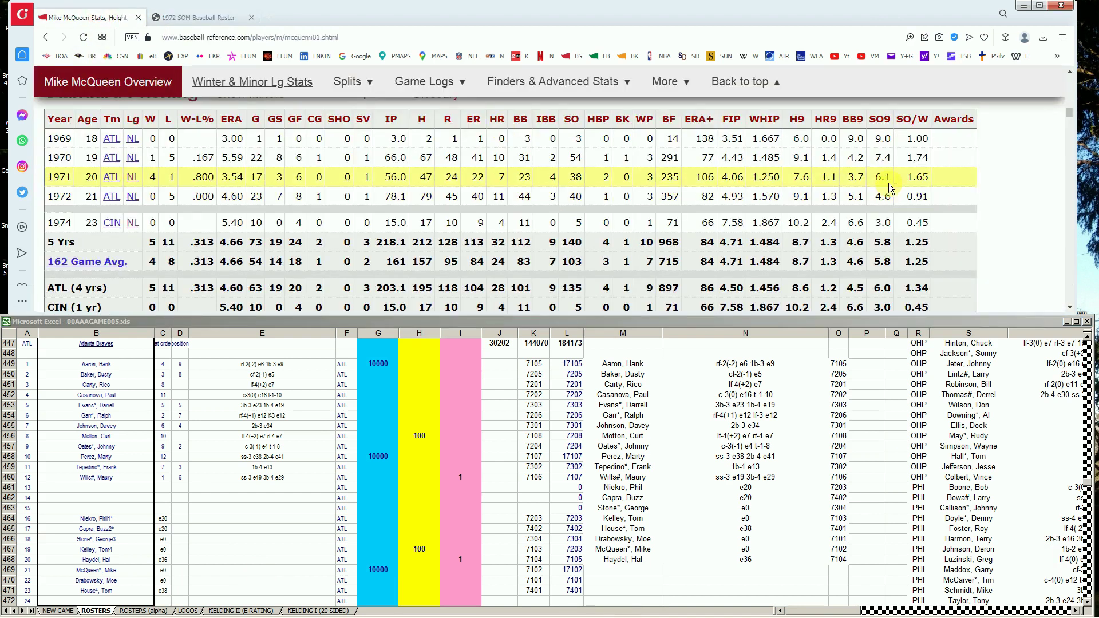
left_click_drag(1070, 123, 1069, 80)
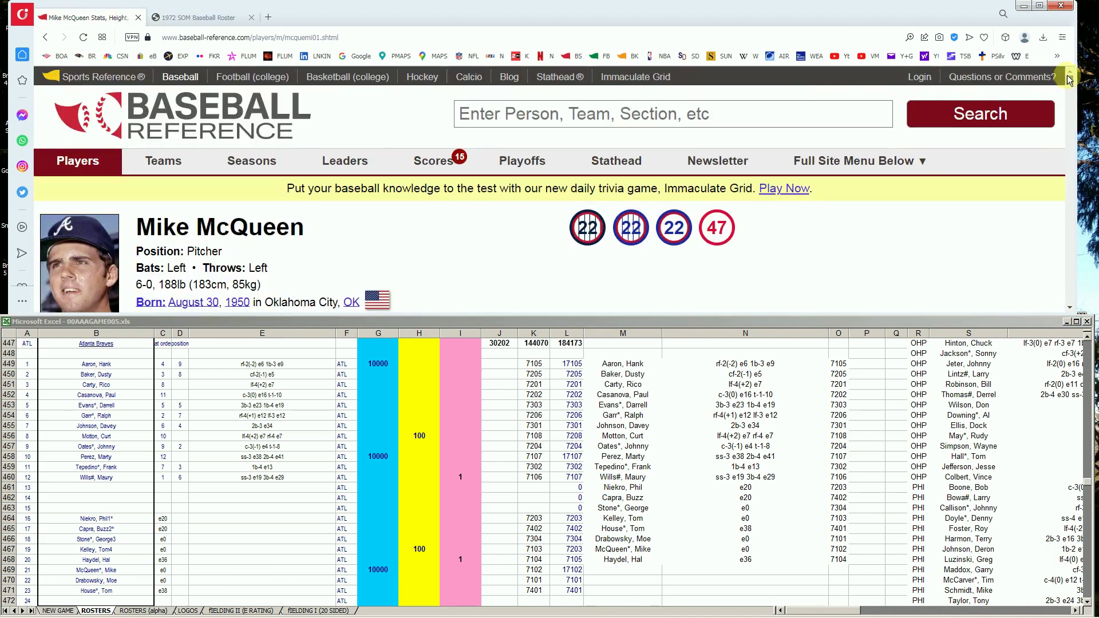
left_click(816, 116)
type("moe")
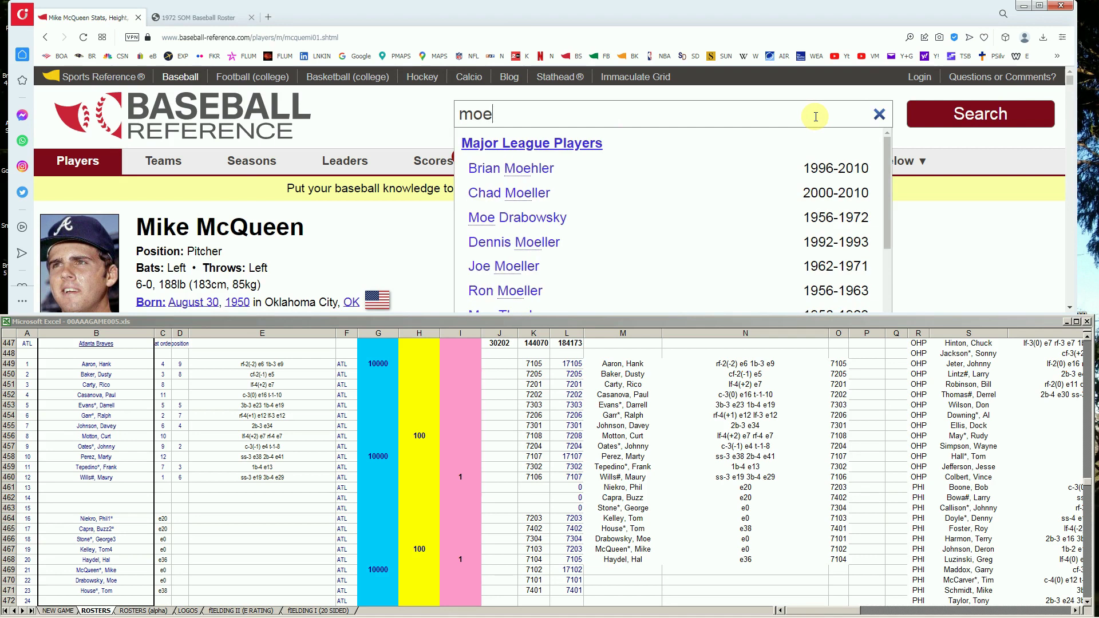
left_click(507, 227)
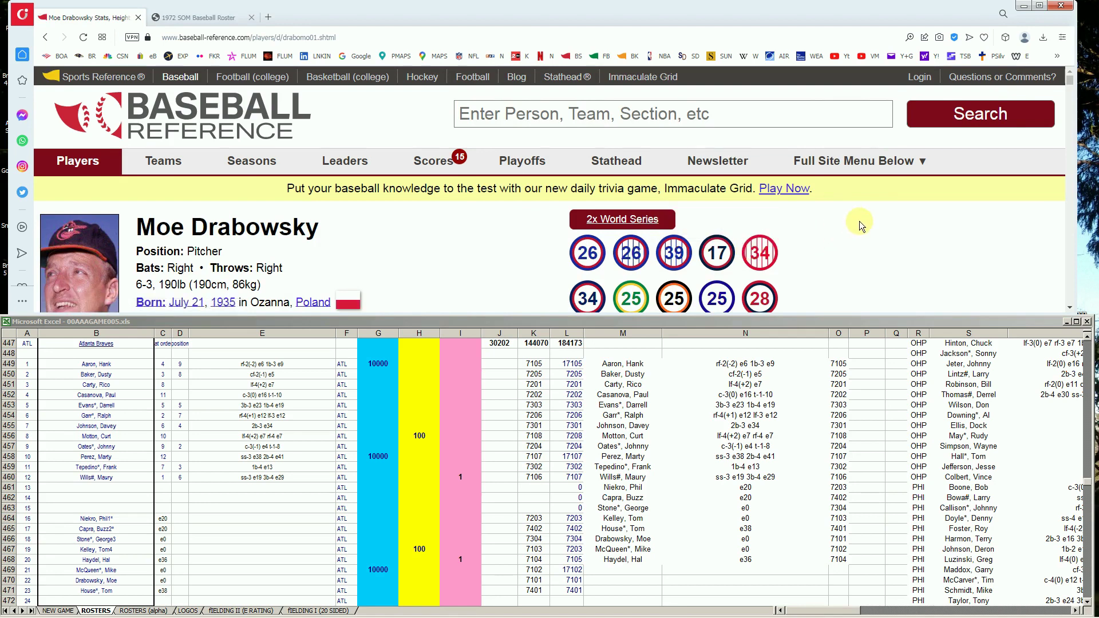
scroll(860, 221, "down", 3)
scroll(883, 207, "down", 6)
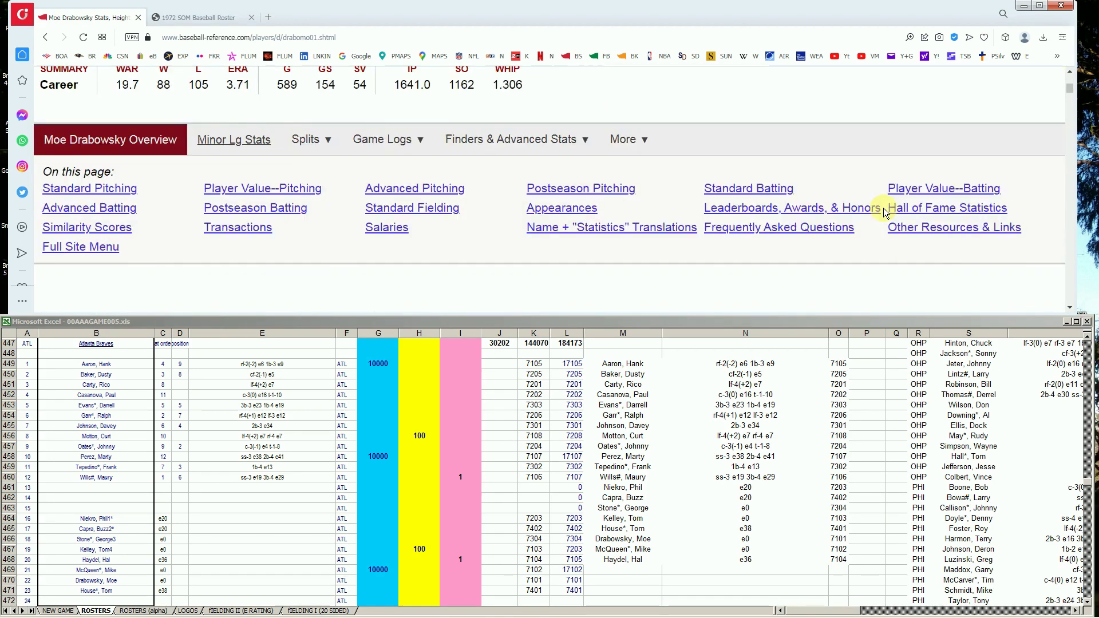
scroll(885, 208, "down", 5)
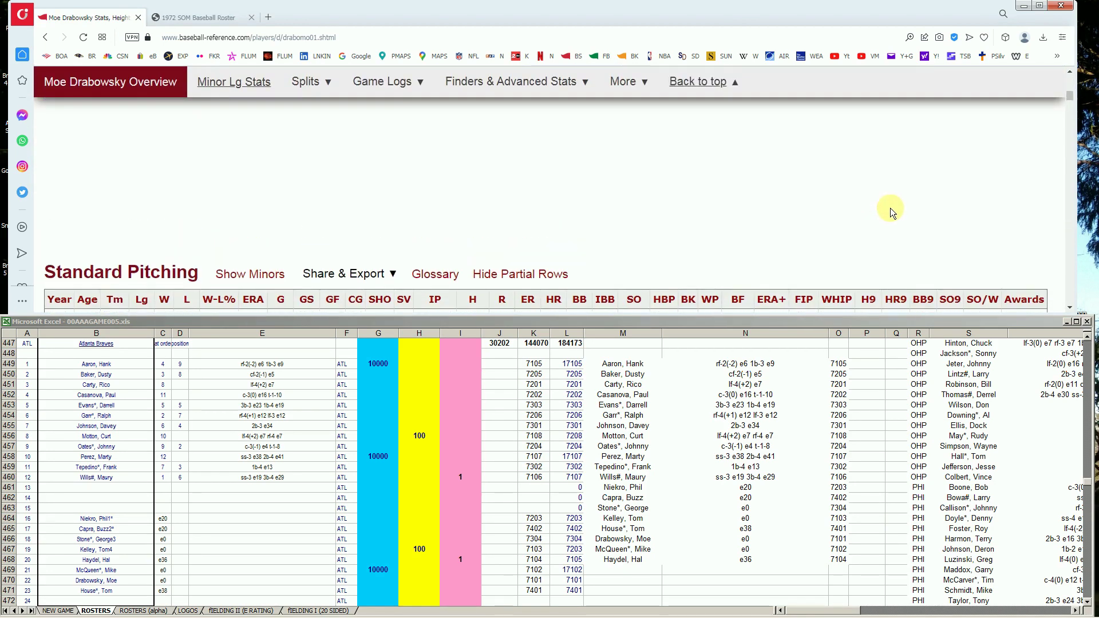
scroll(893, 213, "down", 5)
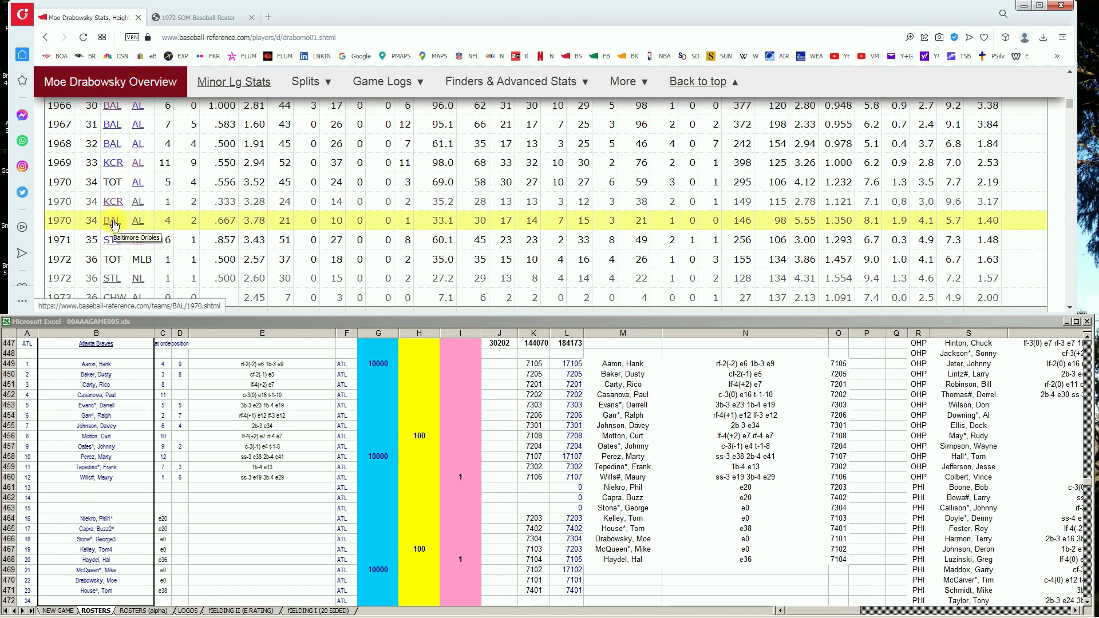
scroll(114, 224, "down", 1)
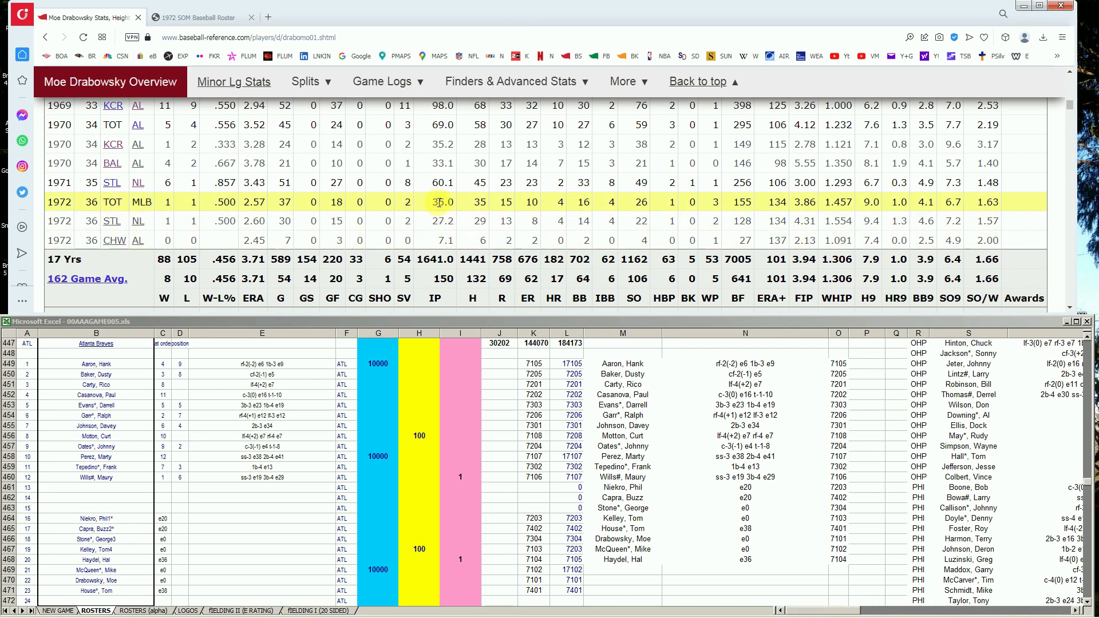
mouse_move(259, 196)
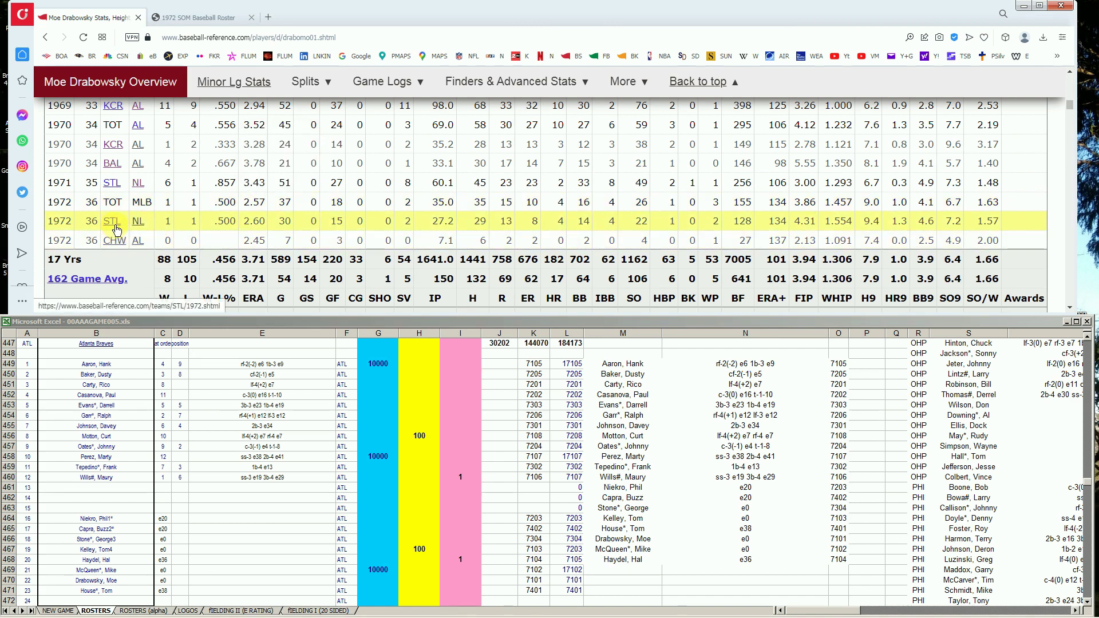
Check both leagues' lists in the 1972 SOM Baseball Roster PDF for Drabowsky and enter 1 in his pink column I cell in Excel
left_click(201, 20)
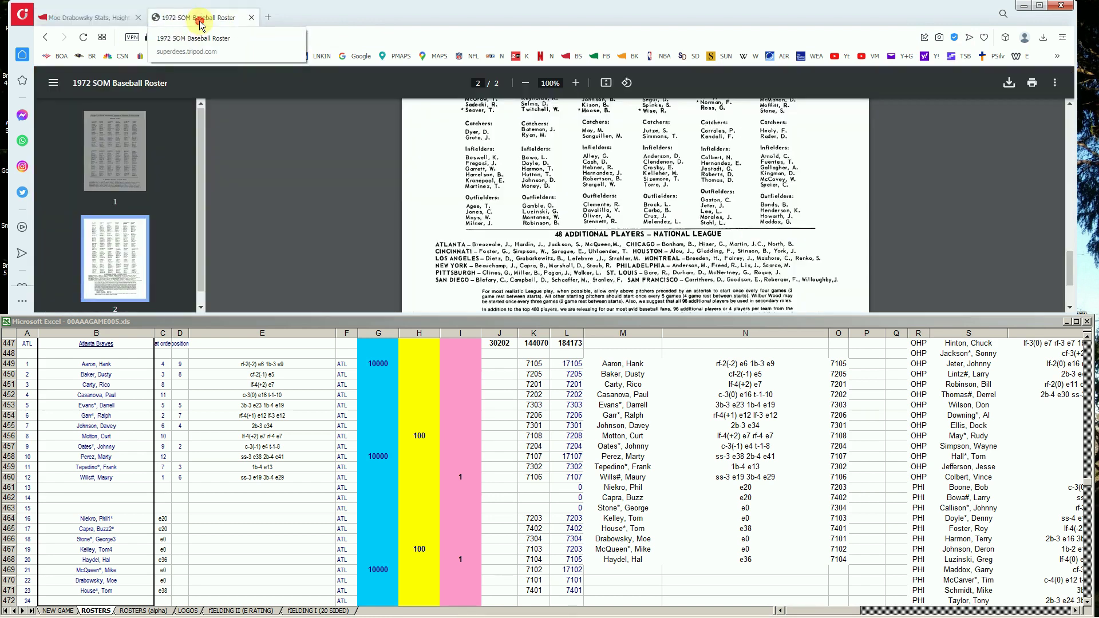
left_click_drag(1069, 269, 1068, 250)
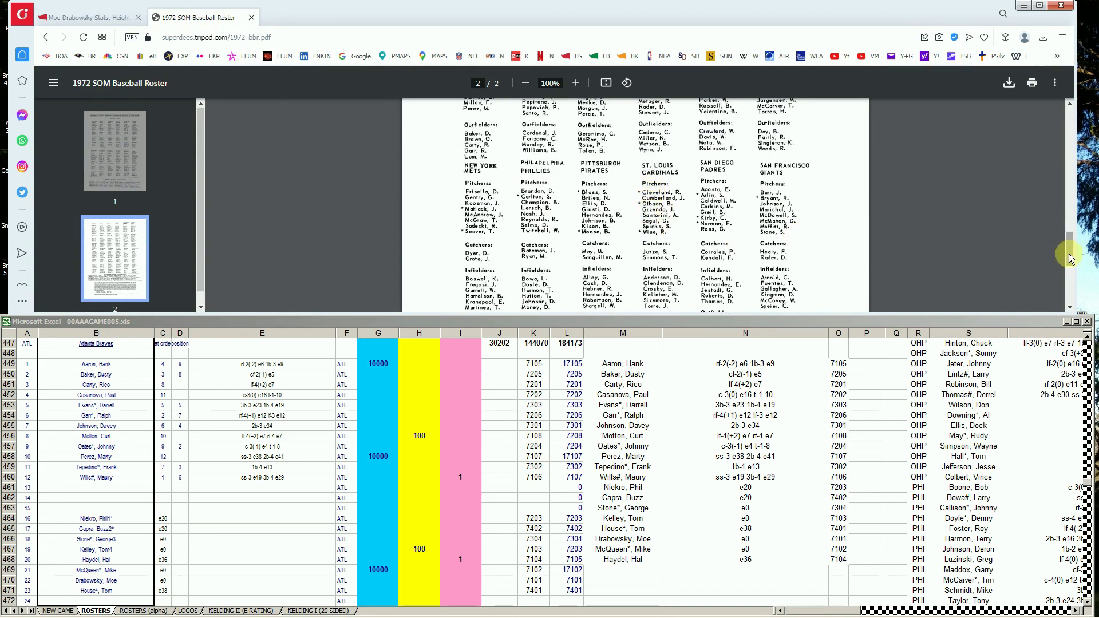
scroll(1070, 258, "down", 3)
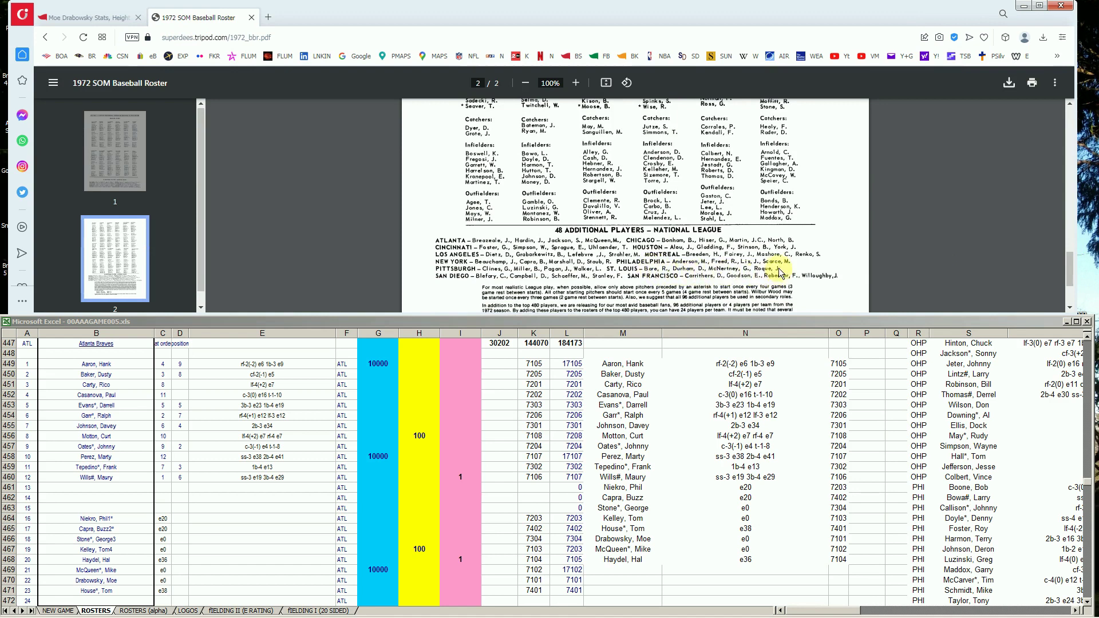
left_click_drag(1072, 270, 1083, 142)
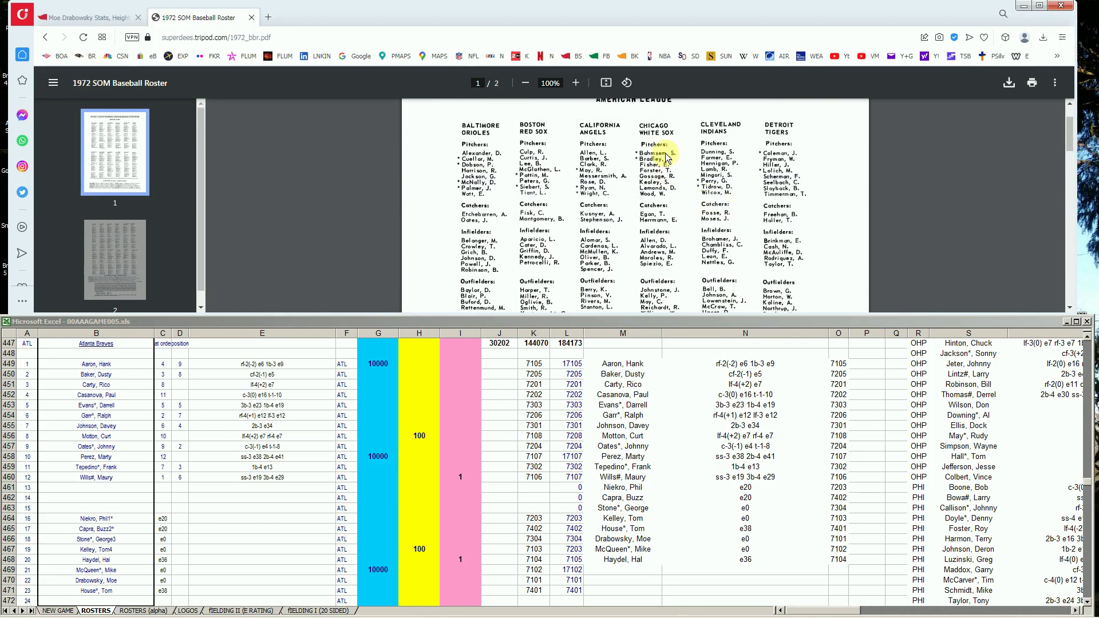
left_click_drag(1073, 147, 1074, 213)
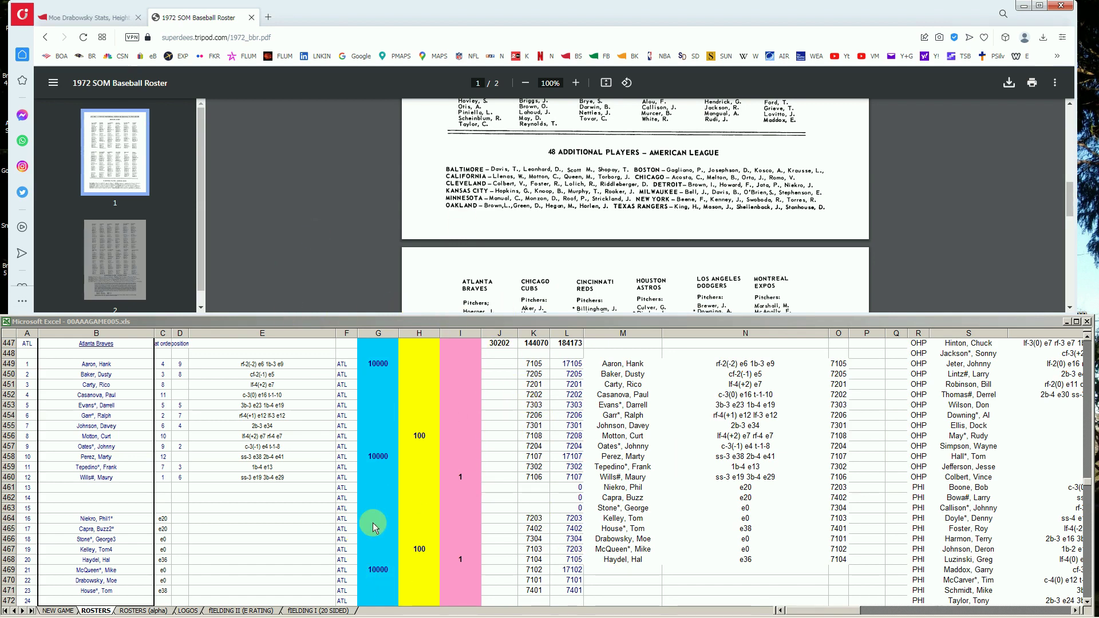
left_click(415, 568)
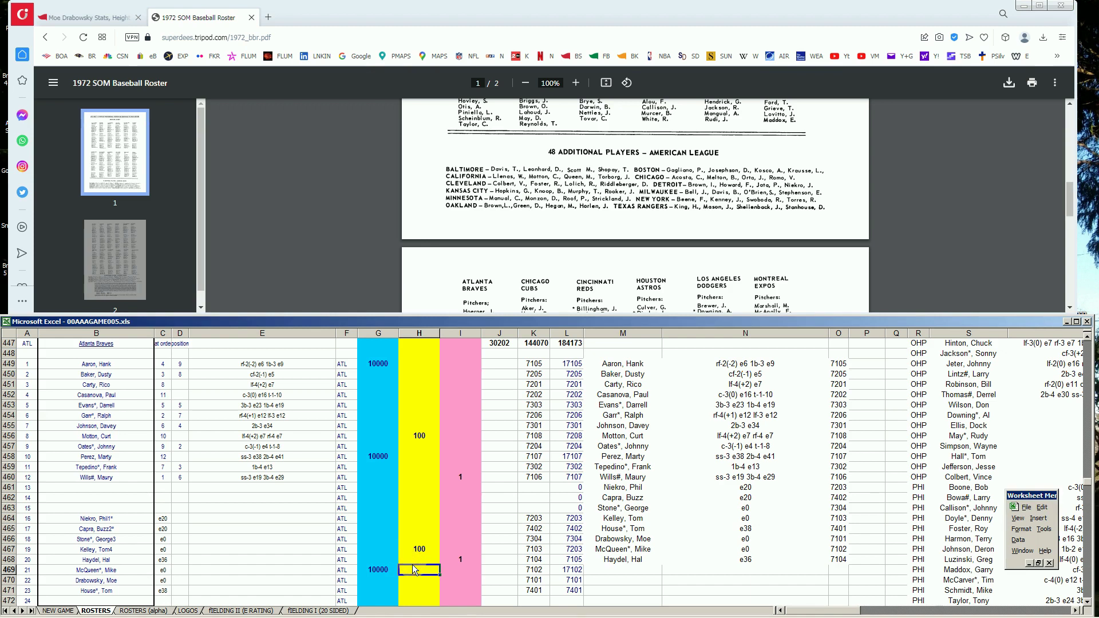
key("Right")
key("Down")
type("1")
key("Up")
key("Down")
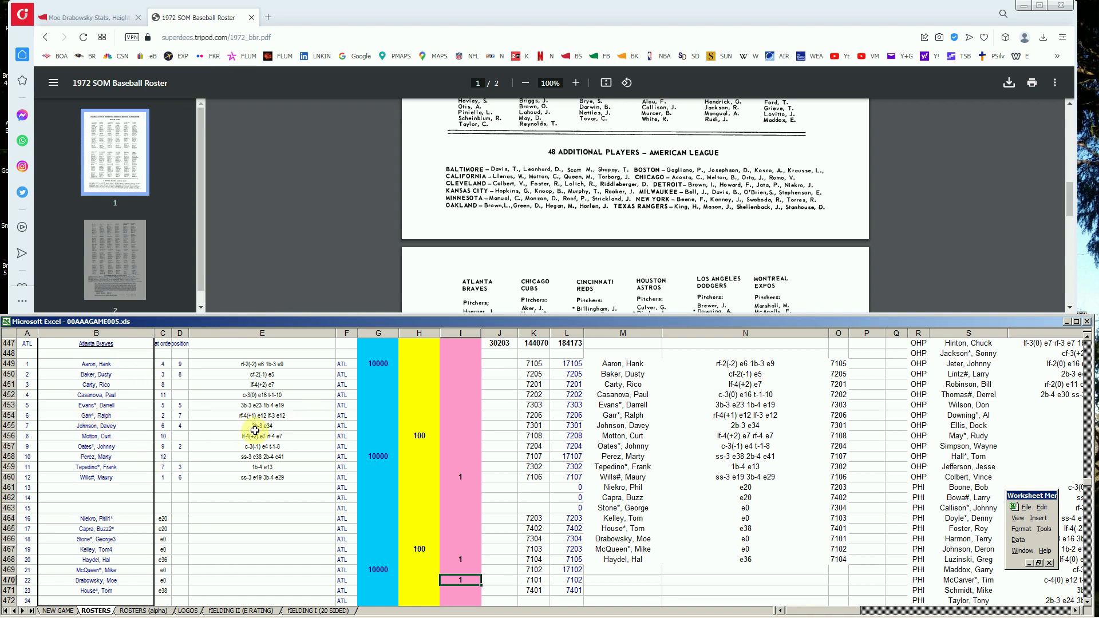
left_click(255, 429)
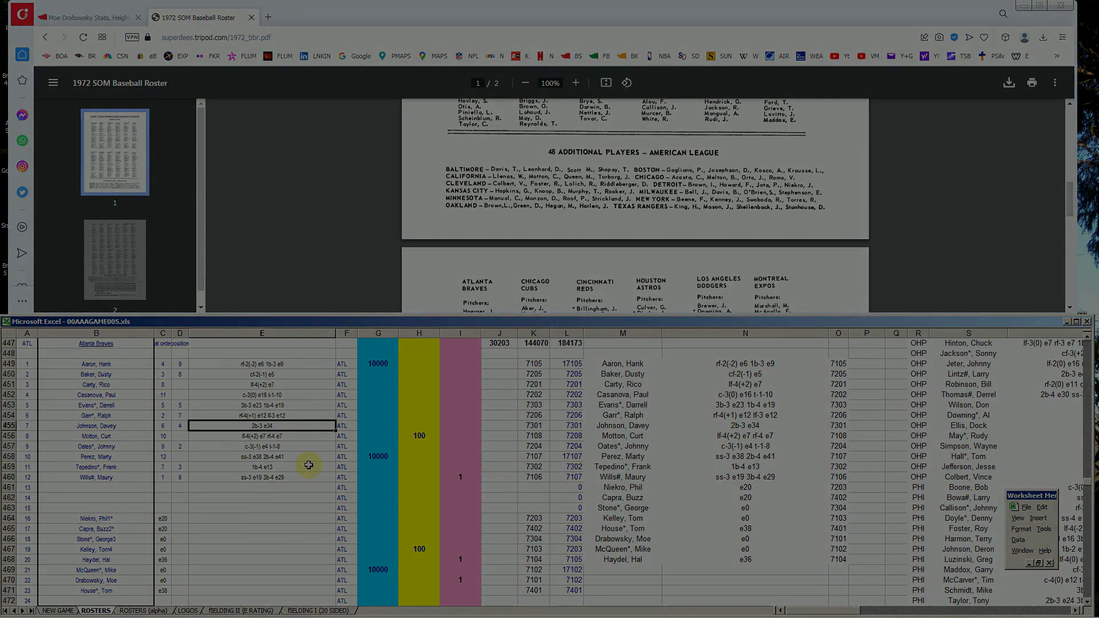